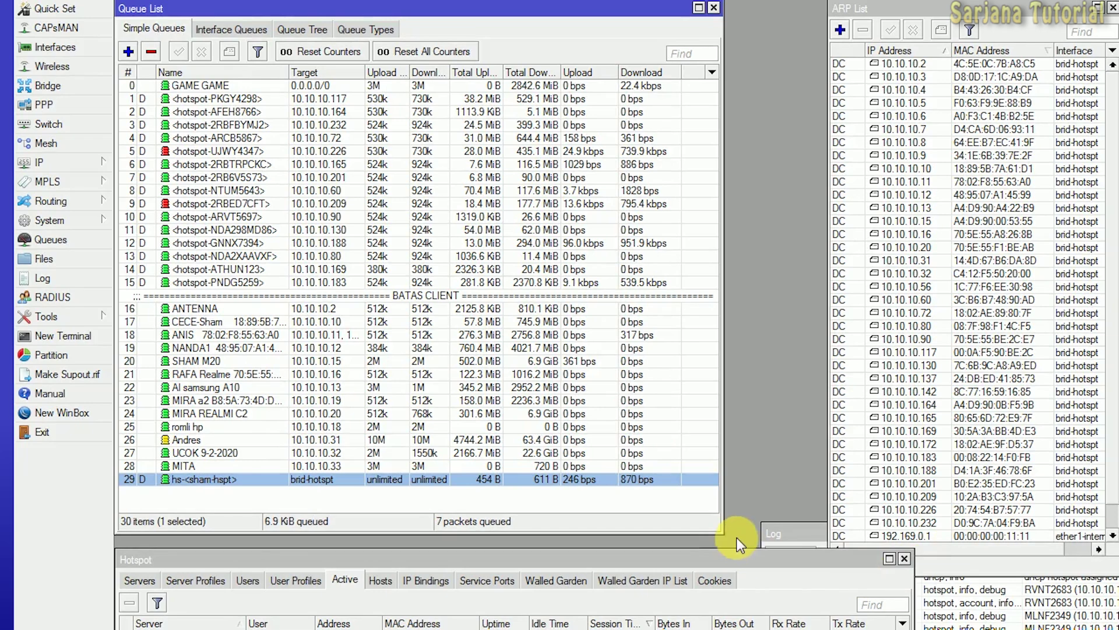
{"action": "left_click_drag", "start_coordinate": [728, 537], "coordinate": [734, 548]}
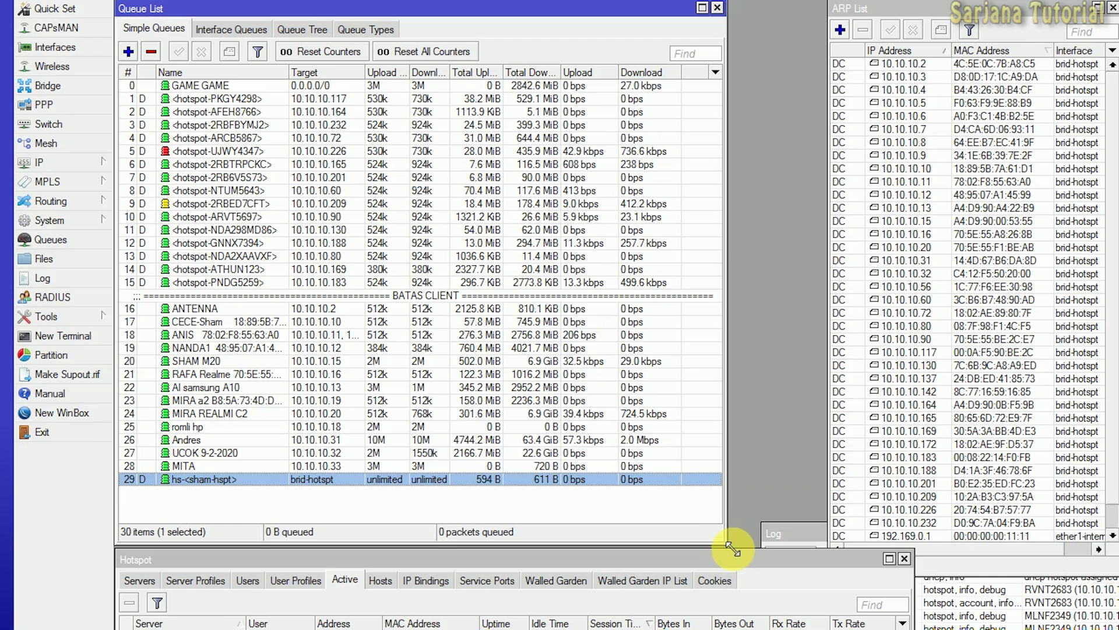
{"action": "left_click_drag", "start_coordinate": [740, 556], "coordinate": [724, 546]}
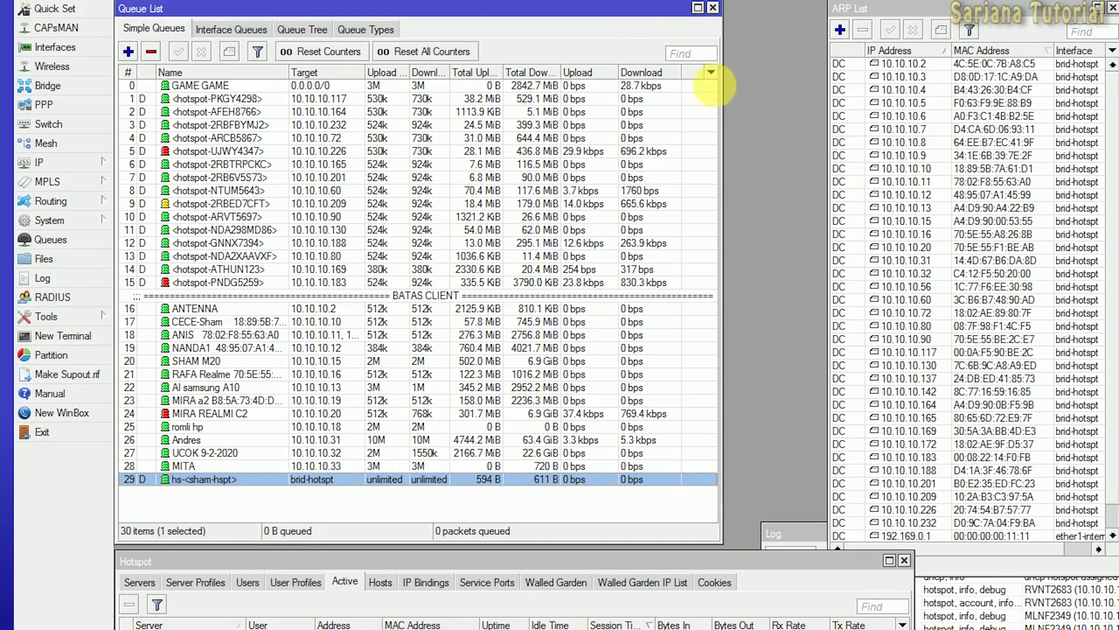
{"action": "left_click_drag", "start_coordinate": [726, 108], "coordinate": [744, 117]}
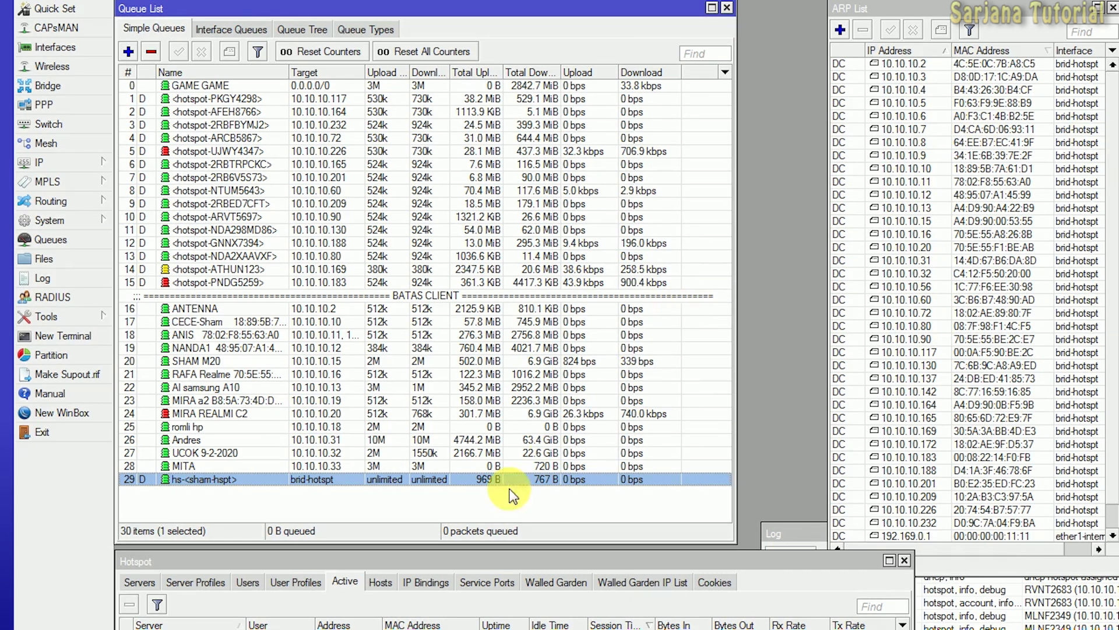
{"action": "left_click_drag", "start_coordinate": [392, 551], "coordinate": [394, 547]}
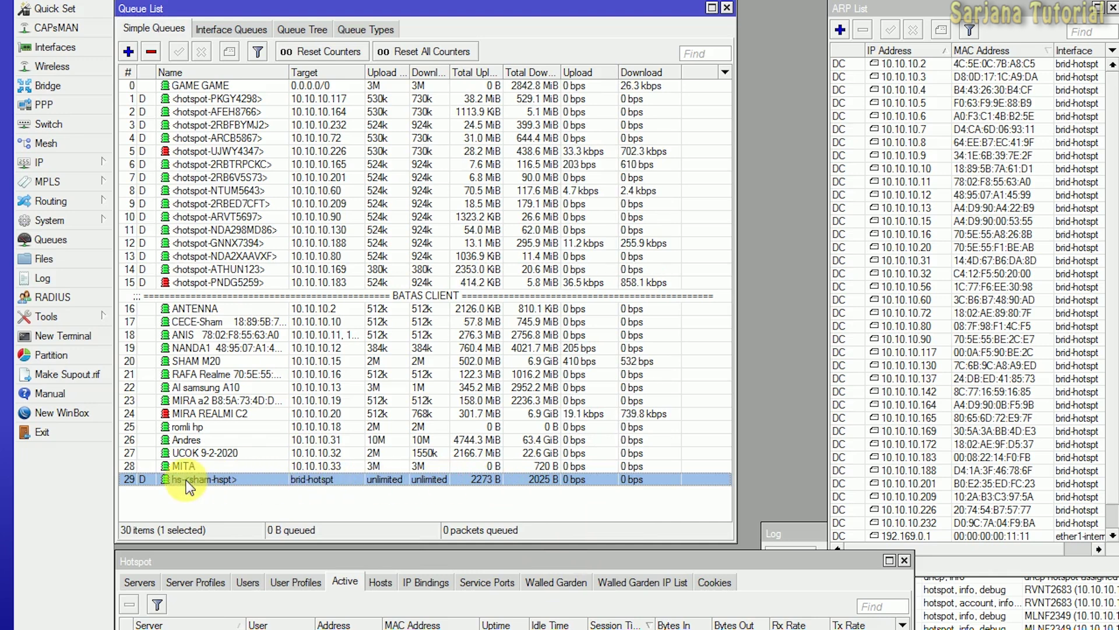
{"action": "left_click", "coordinate": [282, 482]}
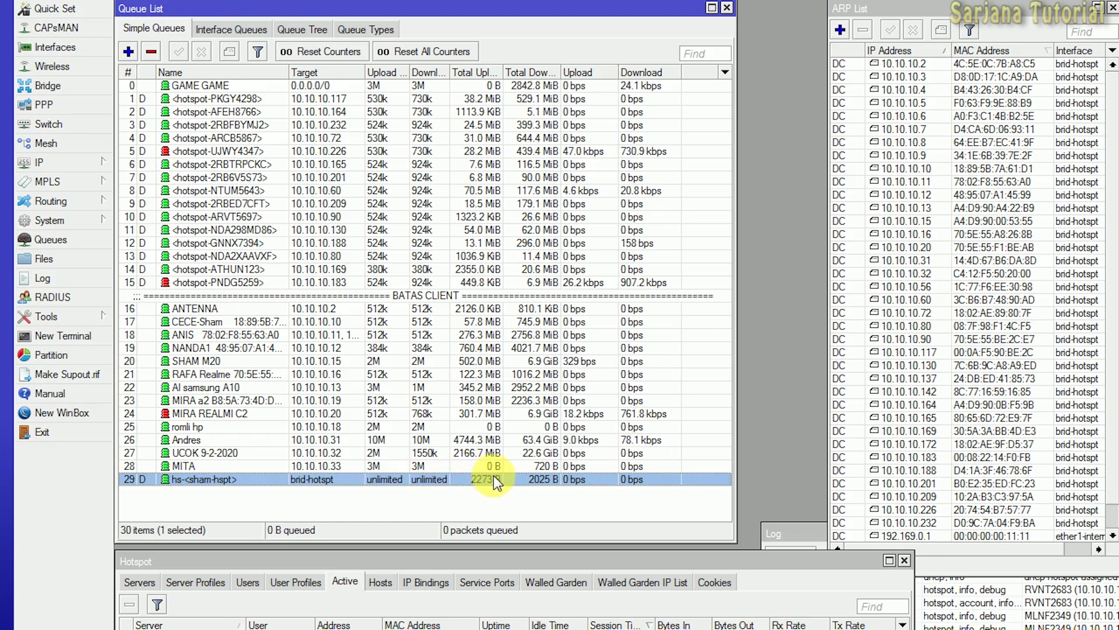
{"action": "left_click", "coordinate": [534, 487]}
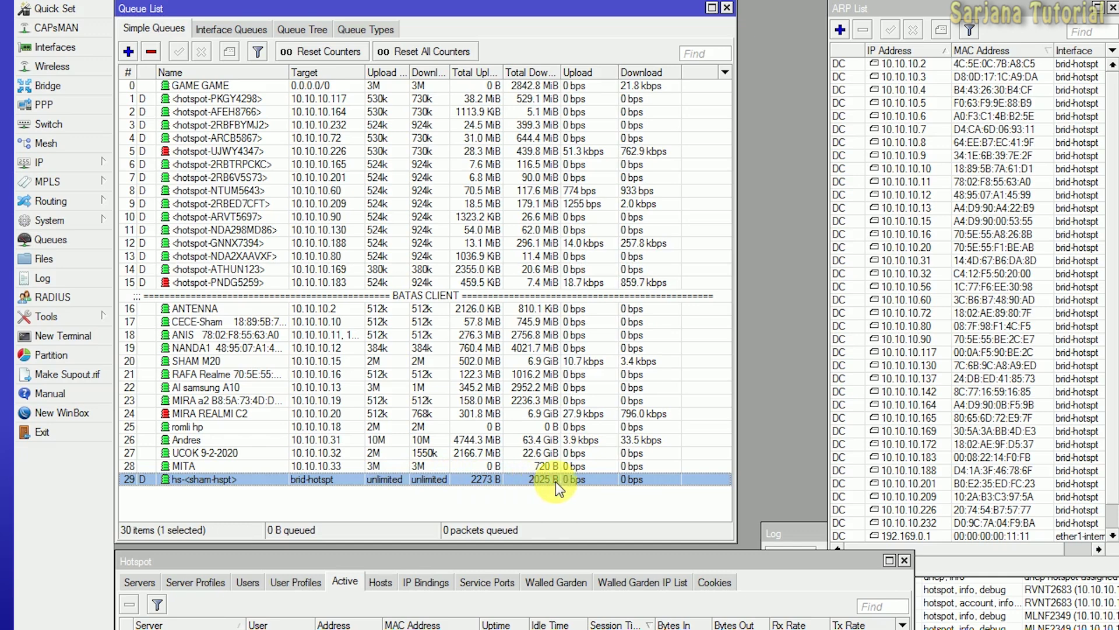
{"action": "left_click", "coordinate": [629, 487]}
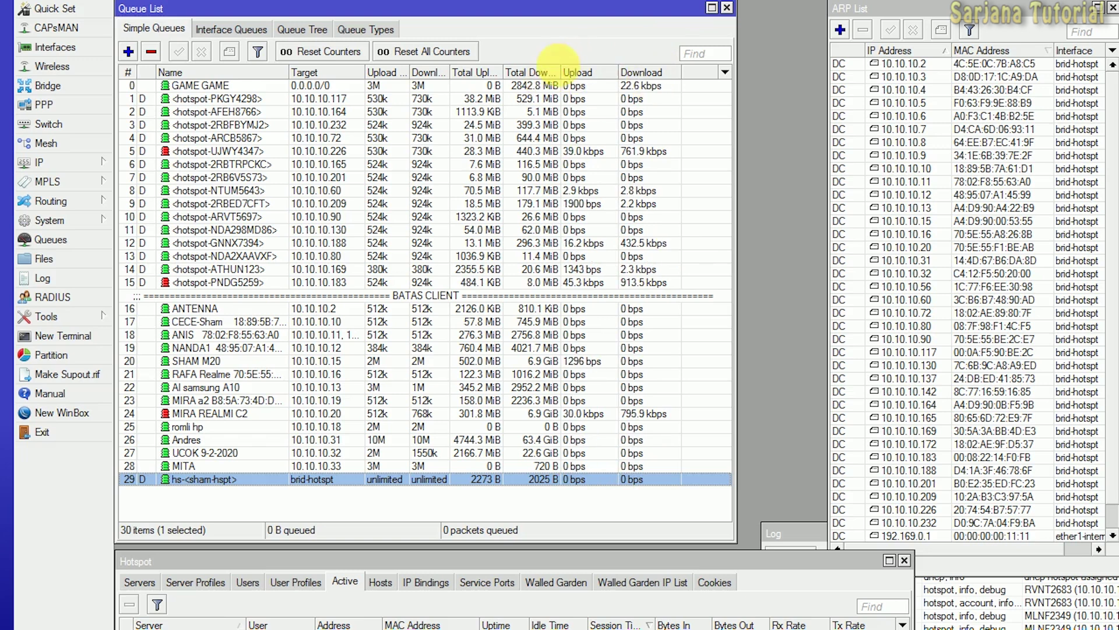
Widen the Total Upload, Total Download and Download columns of the simple queues and enlarge the Queue List window to fit them.
{"action": "left_click_drag", "start_coordinate": [560, 79], "coordinate": [590, 72]}
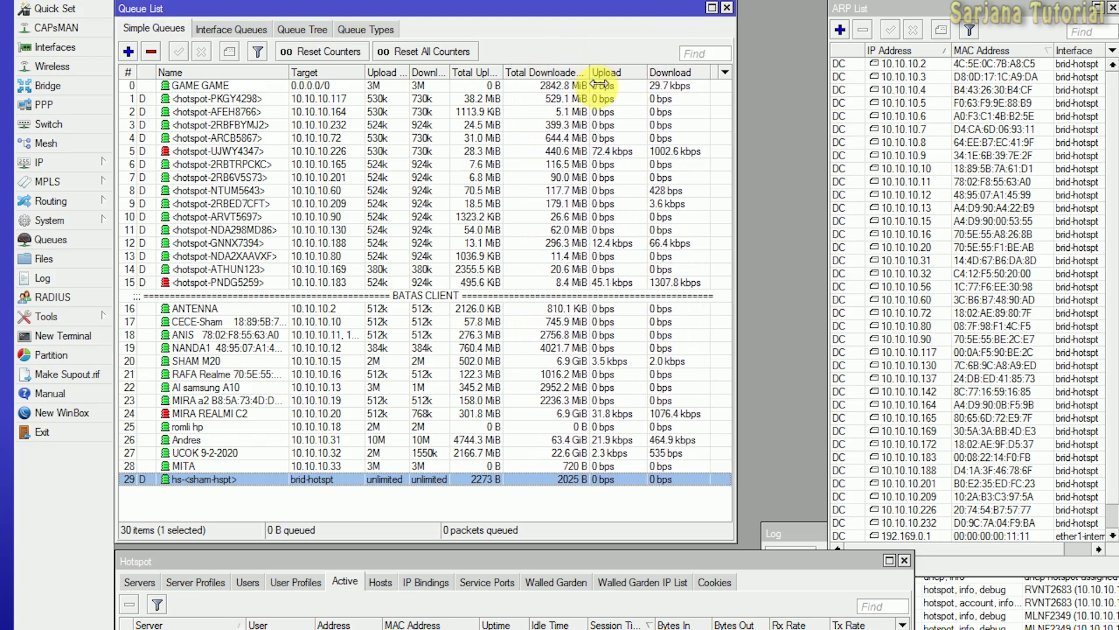
{"action": "left_click_drag", "start_coordinate": [504, 72], "coordinate": [460, 73]}
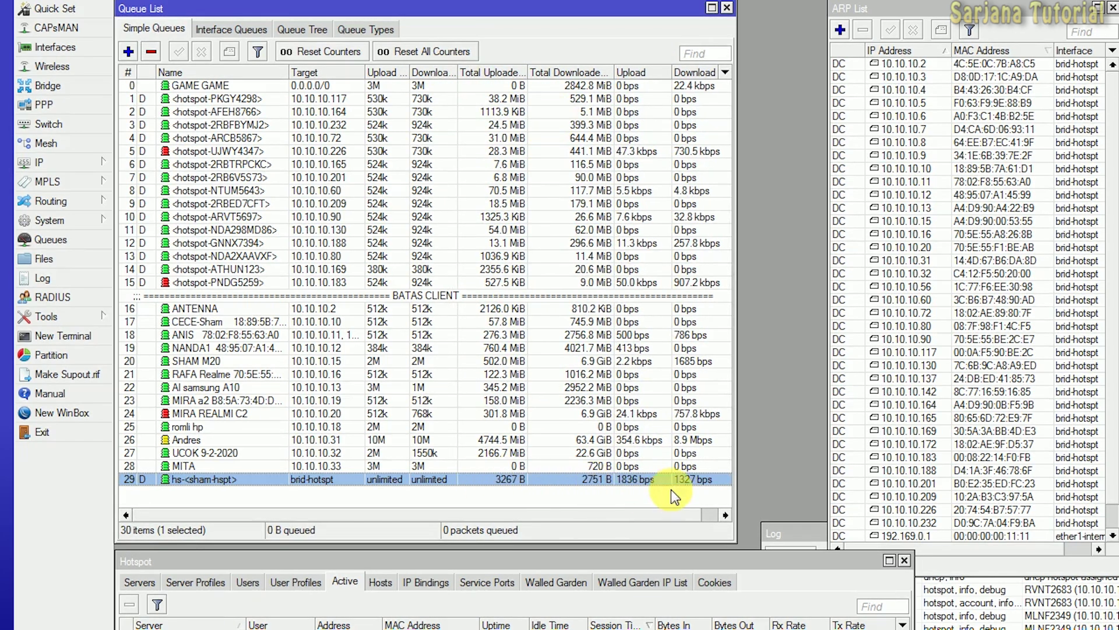
{"action": "left_click_drag", "start_coordinate": [736, 499], "coordinate": [774, 501]}
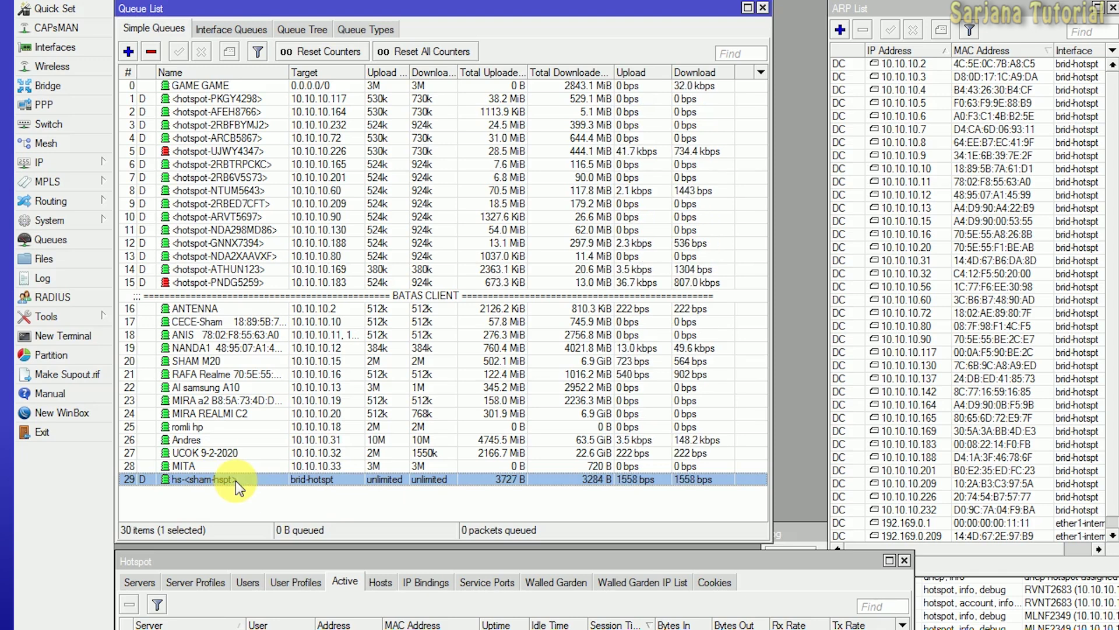
Move the hs-<sham-hspt> queue up to position 3 and back to the end of the simple queues.
{"action": "left_click_drag", "start_coordinate": [235, 481], "coordinate": [223, 115]}
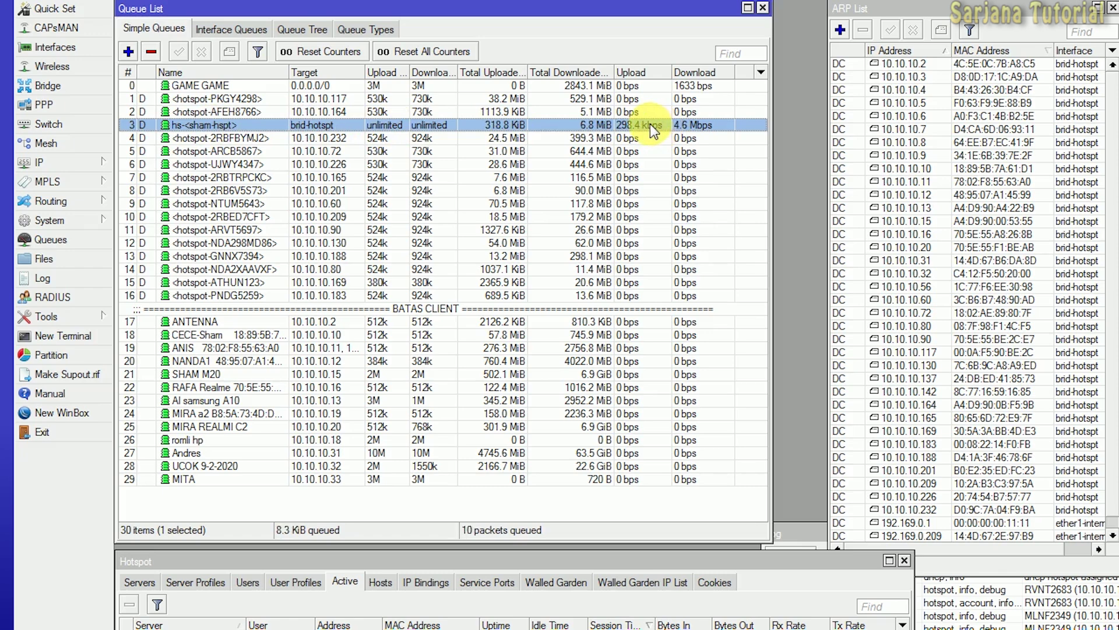
{"action": "left_click_drag", "start_coordinate": [650, 123], "coordinate": [375, 484]}
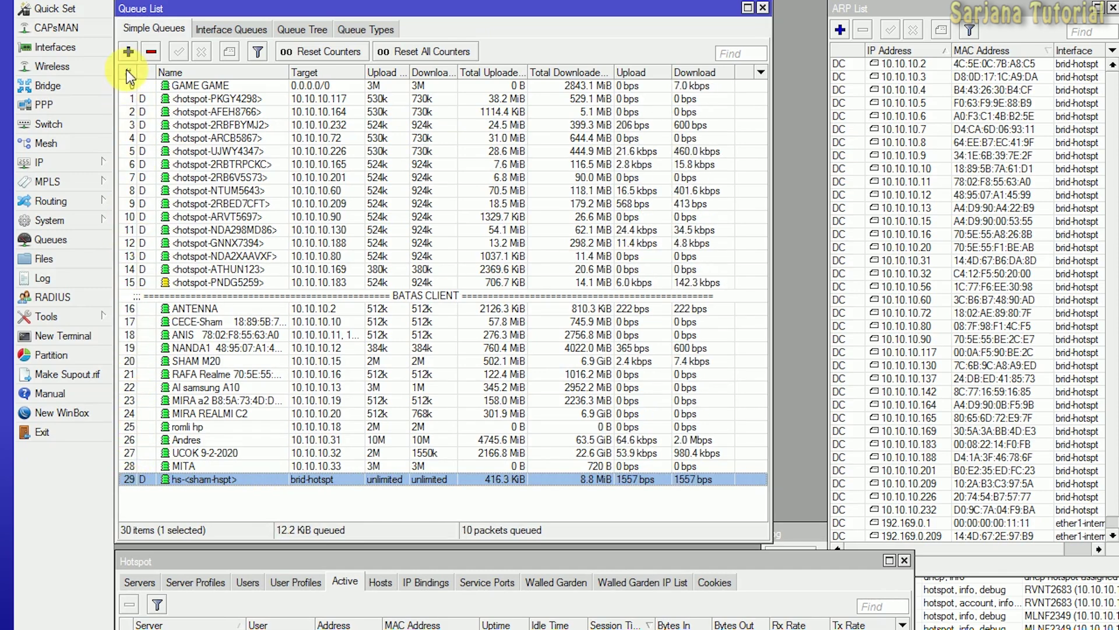
Sort the simple queues by name and back by queue number, keeping the hs-<sham-hspt> queue selected.
{"action": "left_click", "coordinate": [175, 72]}
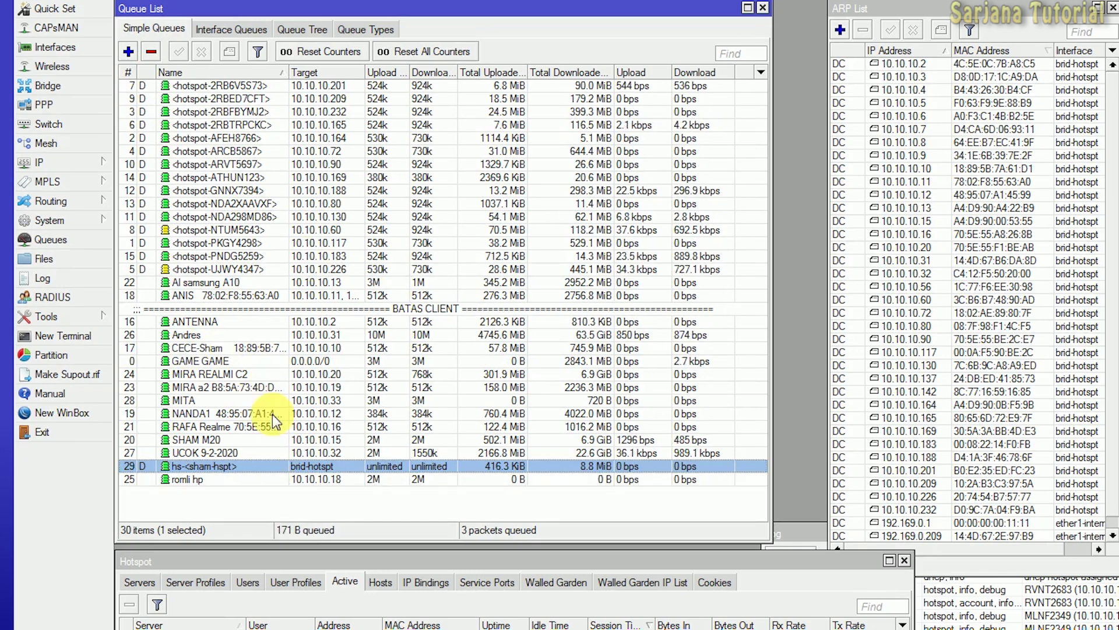
{"action": "left_click", "coordinate": [126, 73]}
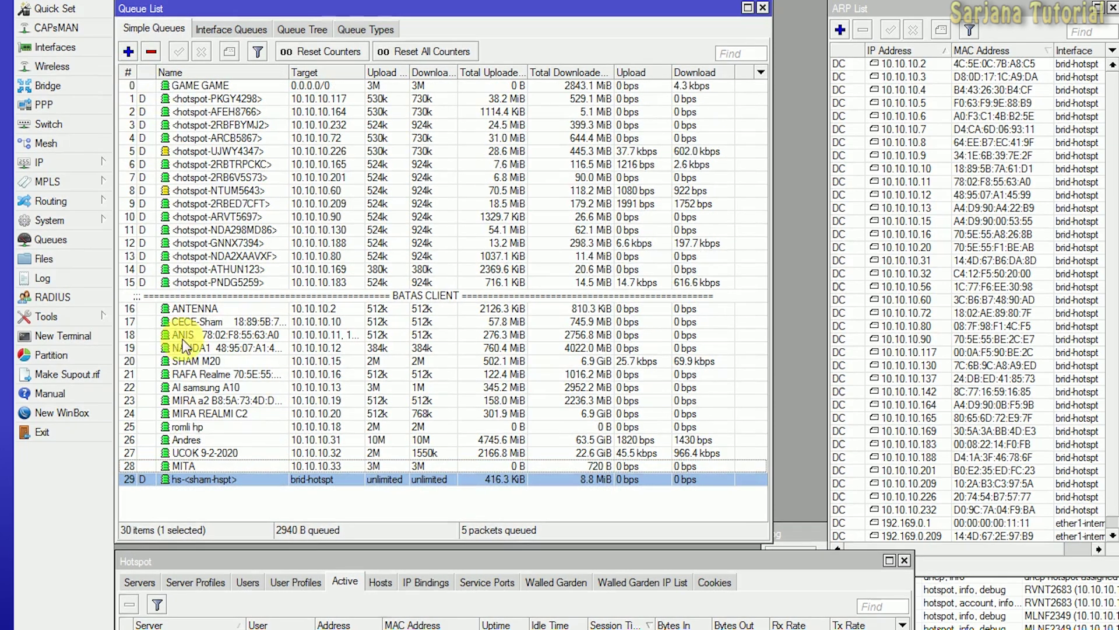
{"action": "left_click", "coordinate": [248, 480]}
{"action": "mouse_move", "coordinate": [248, 479]}
{"action": "left_mouse_down"}
{"action": "mouse_move", "coordinate": [274, 288]}
{"action": "mouse_move", "coordinate": [257, 486]}
{"action": "left_mouse_up"}
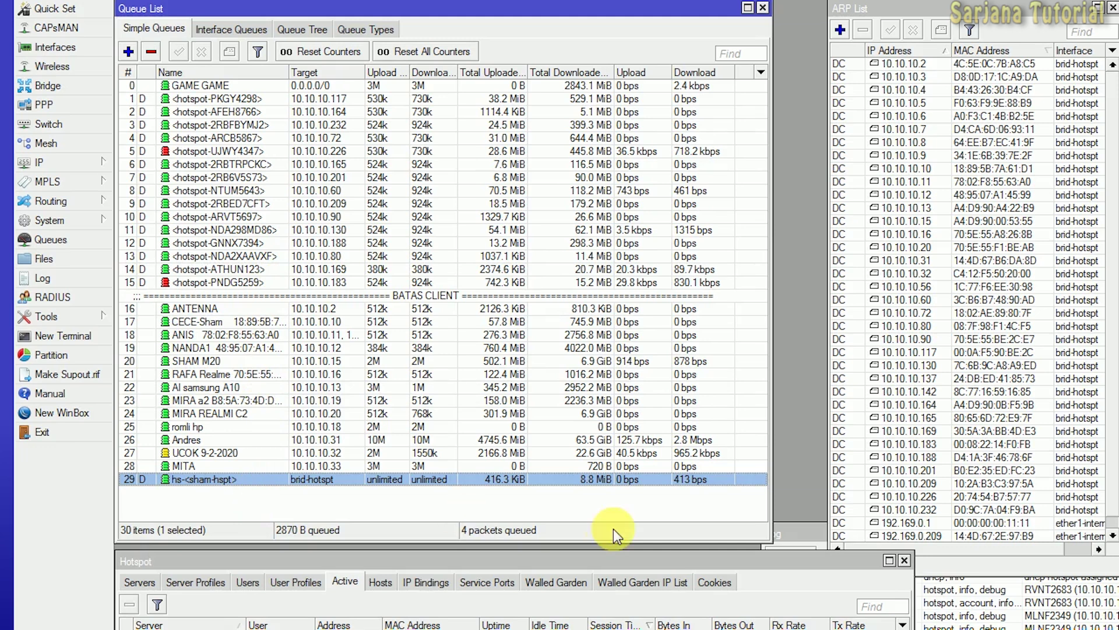
Shrink the Queue List window slightly so it fits closely around the queue columns.
{"action": "left_click_drag", "start_coordinate": [783, 507], "coordinate": [776, 507]}
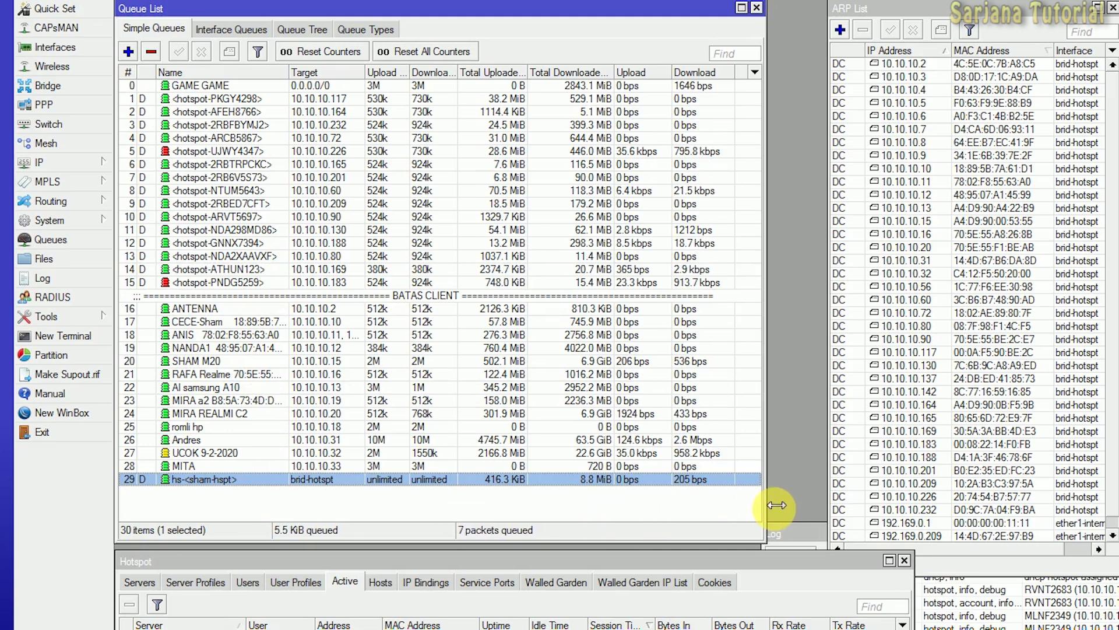
{"action": "left_click_drag", "start_coordinate": [770, 545], "coordinate": [760, 539]}
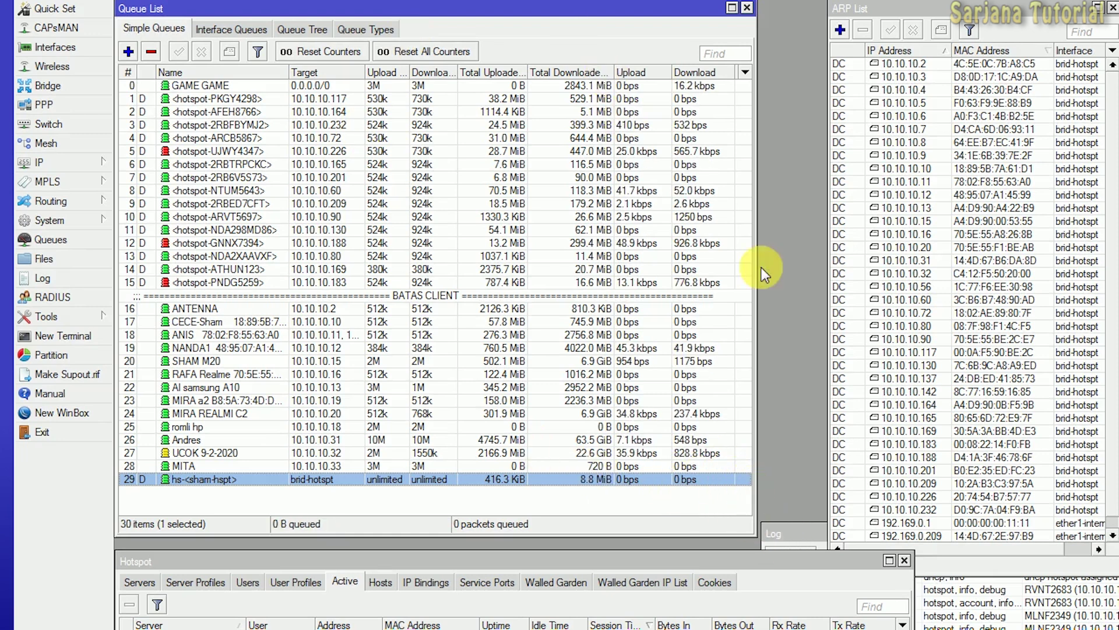
{"action": "mouse_move", "coordinate": [766, 512]}
{"action": "left_mouse_down"}
{"action": "mouse_move", "coordinate": [777, 512]}
{"action": "mouse_move", "coordinate": [758, 510]}
{"action": "left_mouse_up"}
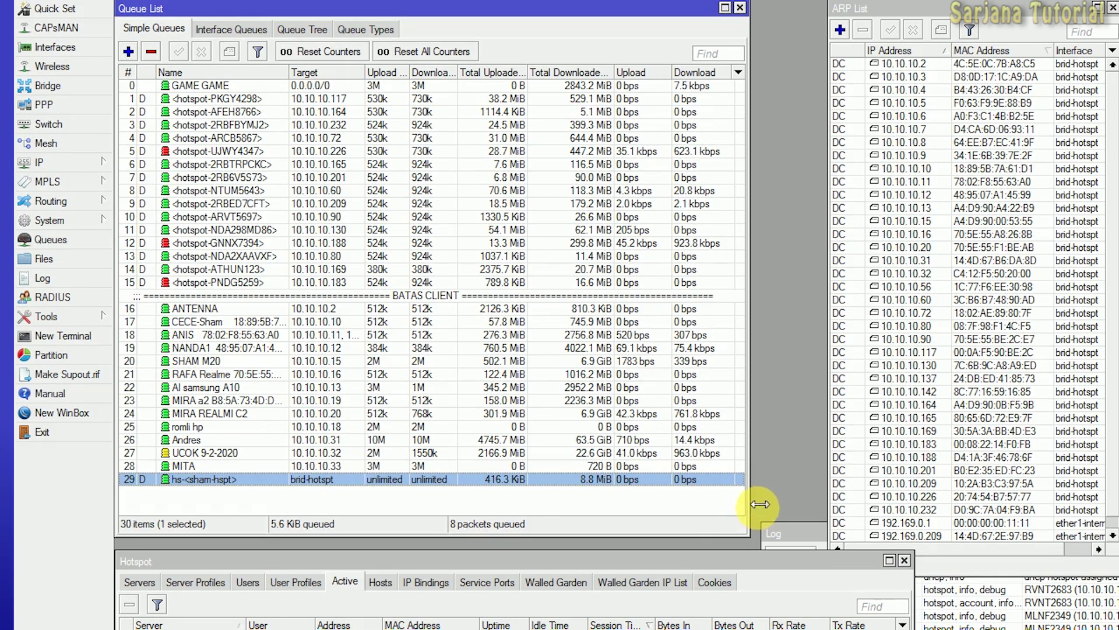
Raise the Hotspot window over the Queue List, show its IP Bindings and widen the MAC Address column.
{"action": "left_click", "coordinate": [696, 558]}
{"action": "left_click_drag", "start_coordinate": [696, 558], "coordinate": [703, 255]}
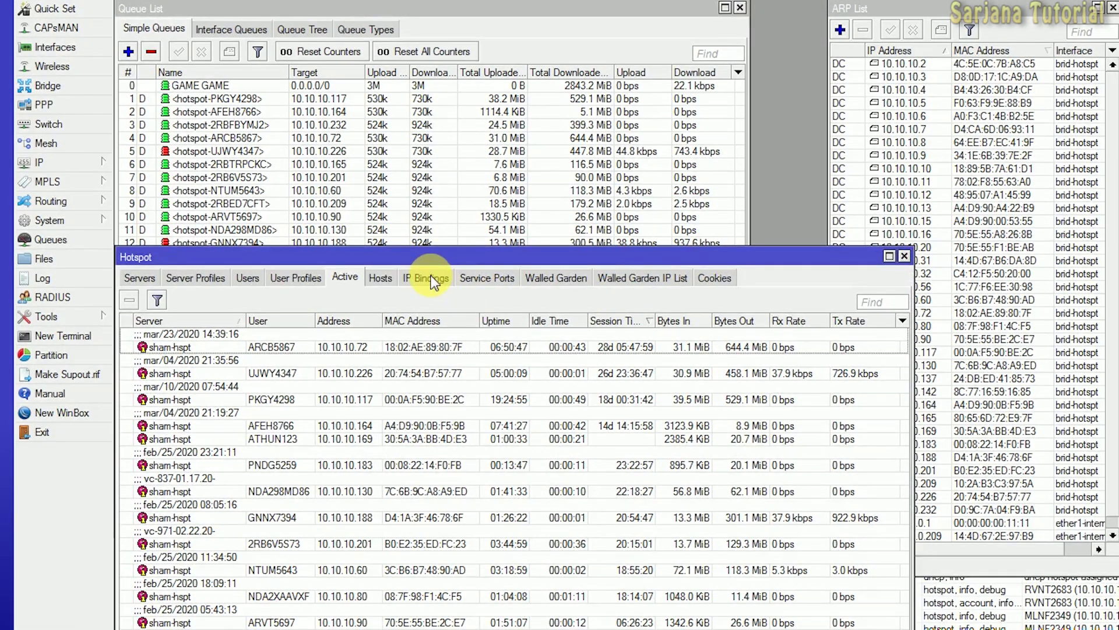
{"action": "left_click", "coordinate": [413, 278]}
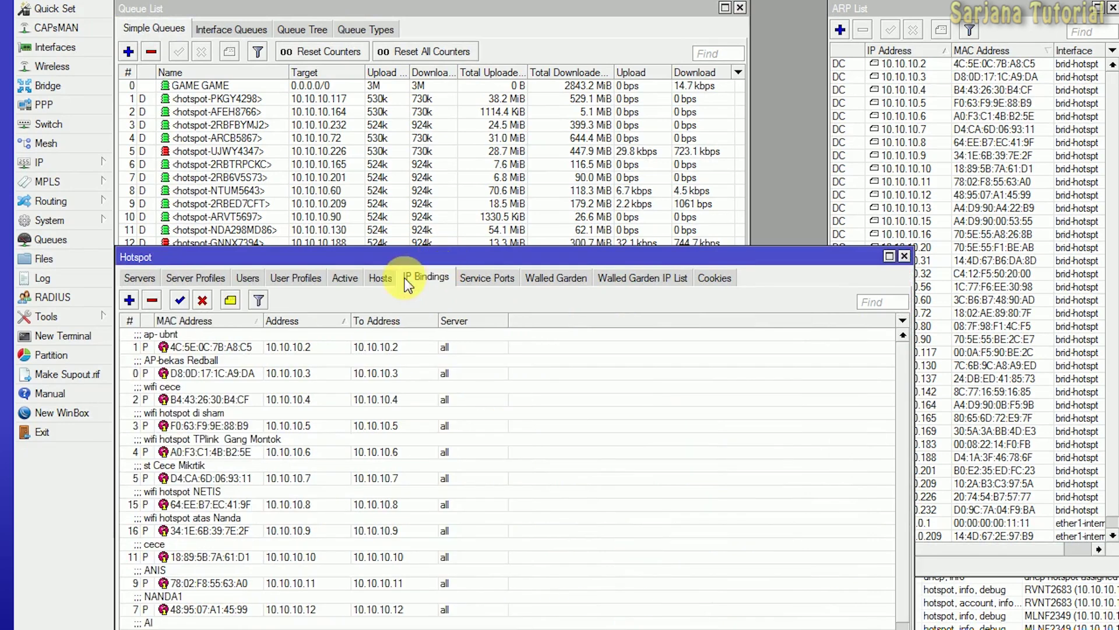
{"action": "left_click_drag", "start_coordinate": [264, 321], "coordinate": [294, 324]}
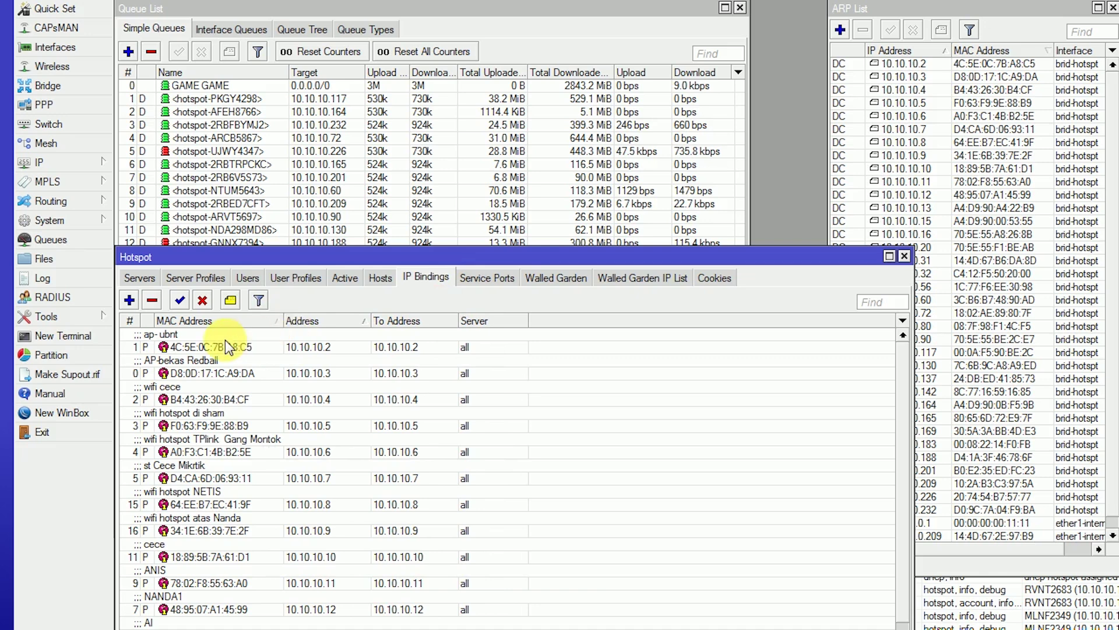
Open the IP binding for 10.10.10.2 and place its dialog over the Hotspot window.
{"action": "double_click", "coordinate": [335, 351]}
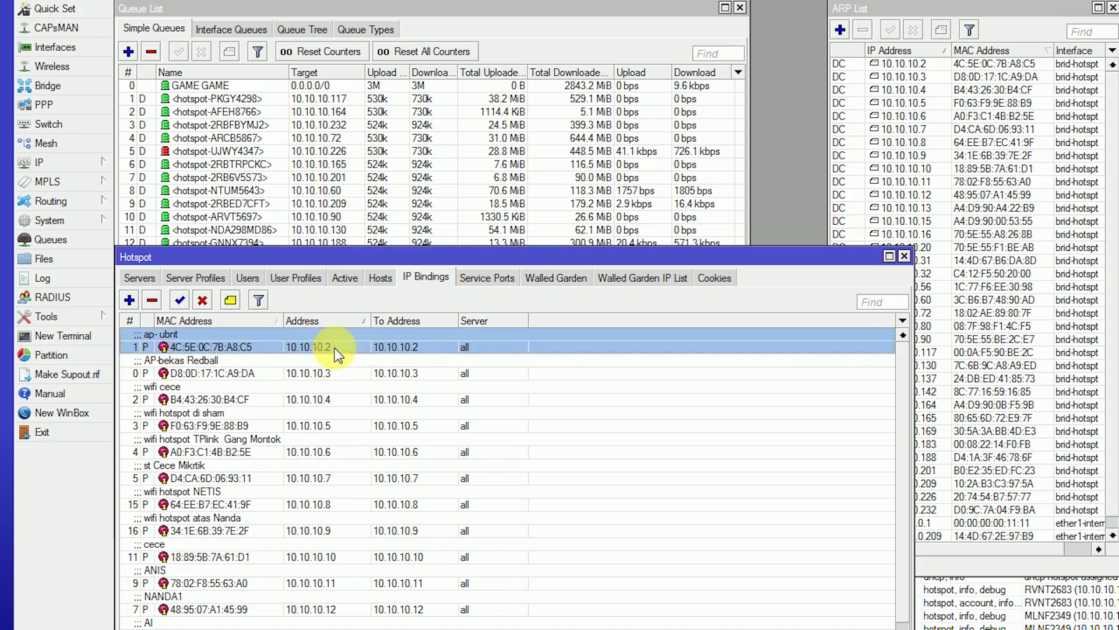
{"action": "left_click", "coordinate": [916, 263]}
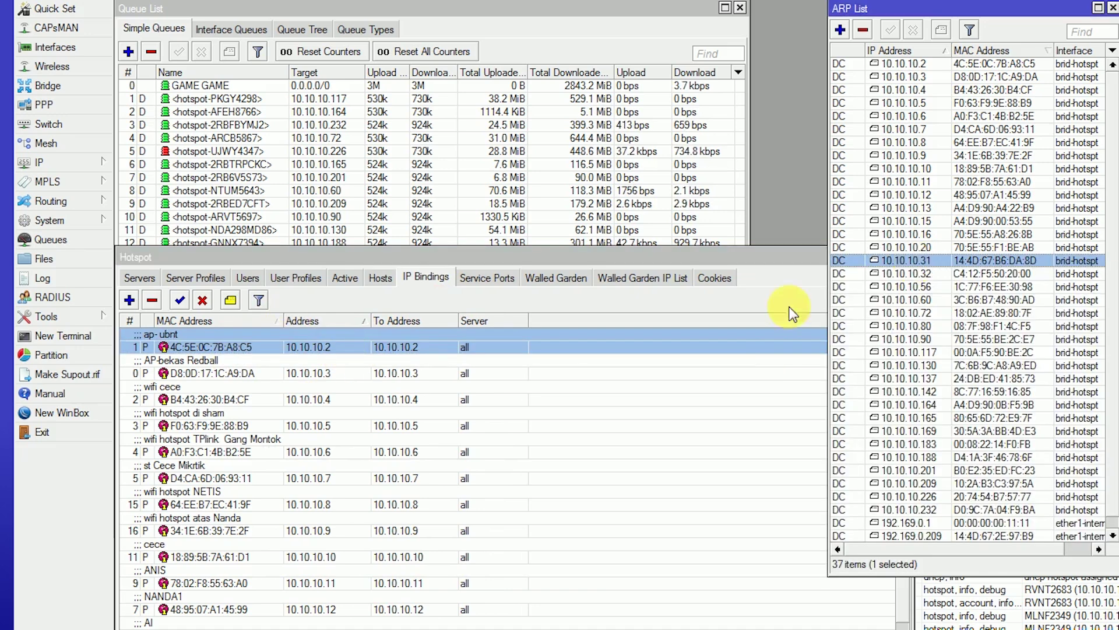
{"action": "double_click", "coordinate": [373, 344]}
{"action": "left_click_drag", "start_coordinate": [977, 278], "coordinate": [669, 279]}
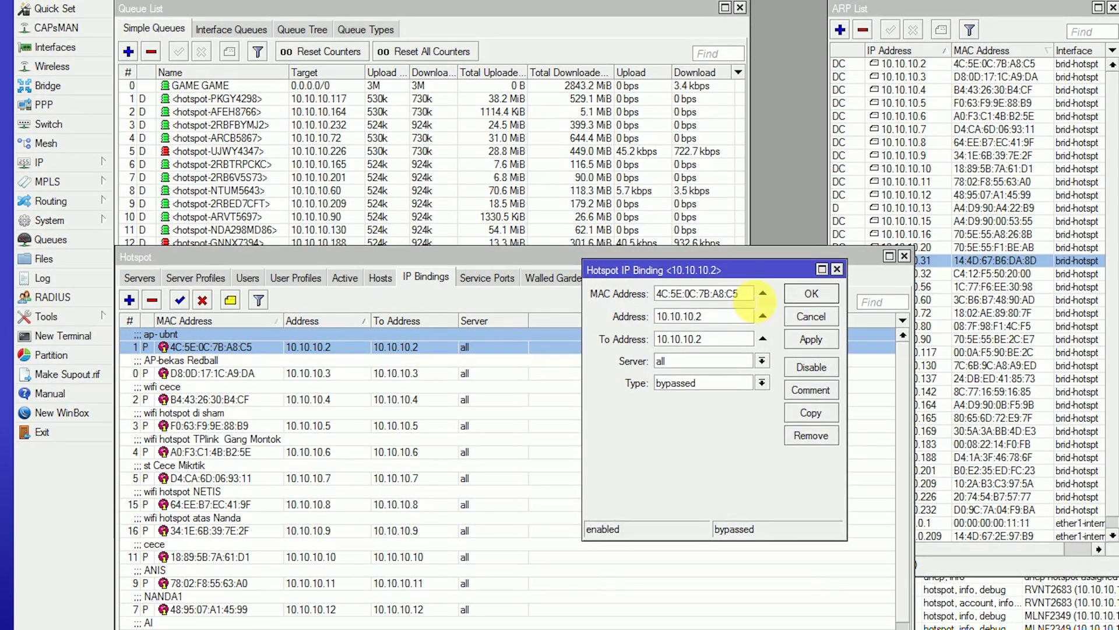
Examine the MAC address, address and to-address entries of the 10.10.10.2 IP binding.
{"action": "left_click_drag", "start_coordinate": [725, 317], "coordinate": [636, 319]}
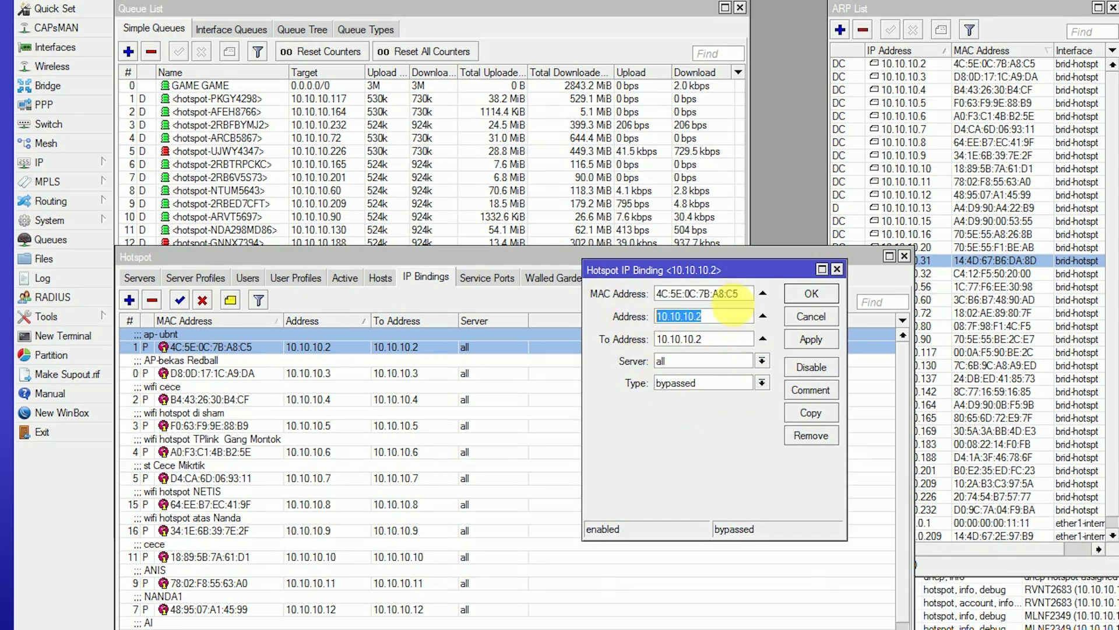
{"action": "left_click_drag", "start_coordinate": [745, 293], "coordinate": [672, 293]}
{"action": "left_click_drag", "start_coordinate": [749, 293], "coordinate": [636, 293]}
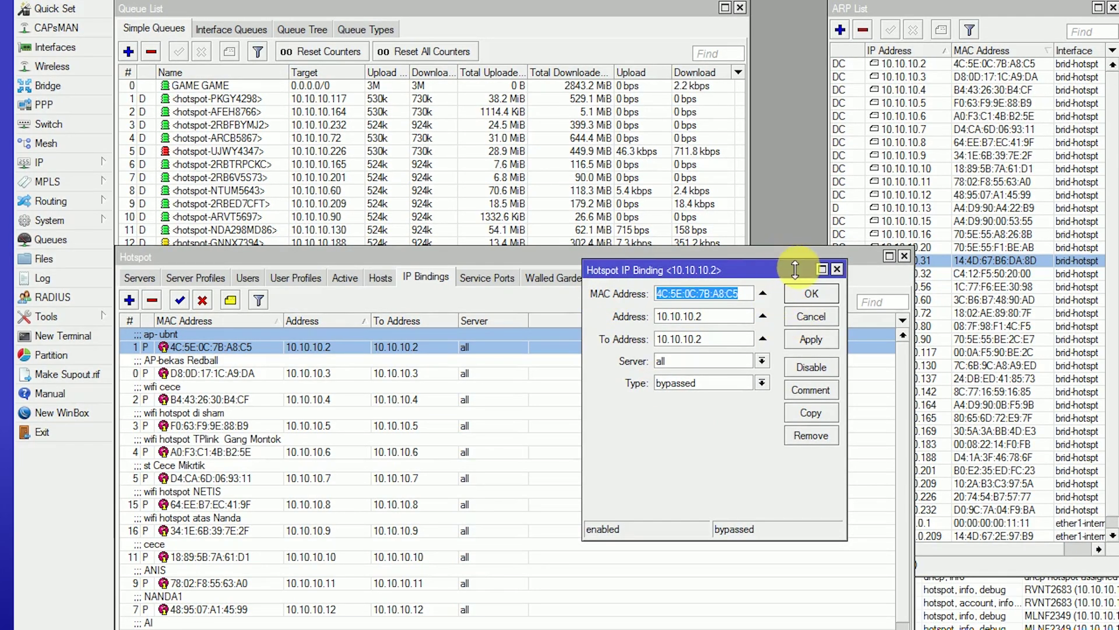
{"action": "left_click_drag", "start_coordinate": [697, 258], "coordinate": [696, 256]}
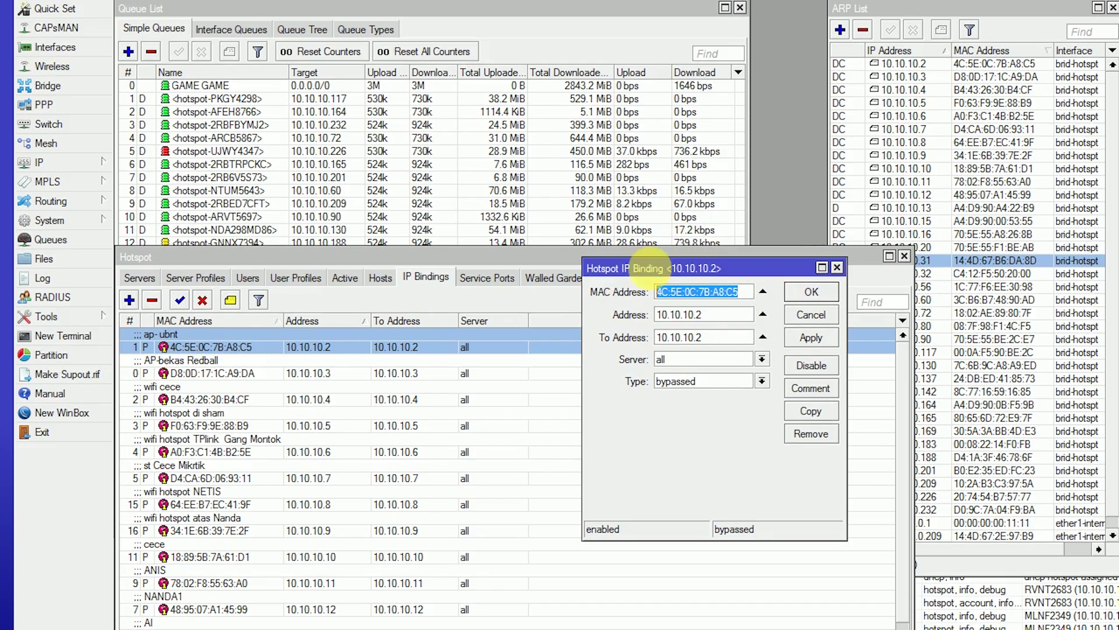
{"action": "left_click_drag", "start_coordinate": [739, 292], "coordinate": [641, 298]}
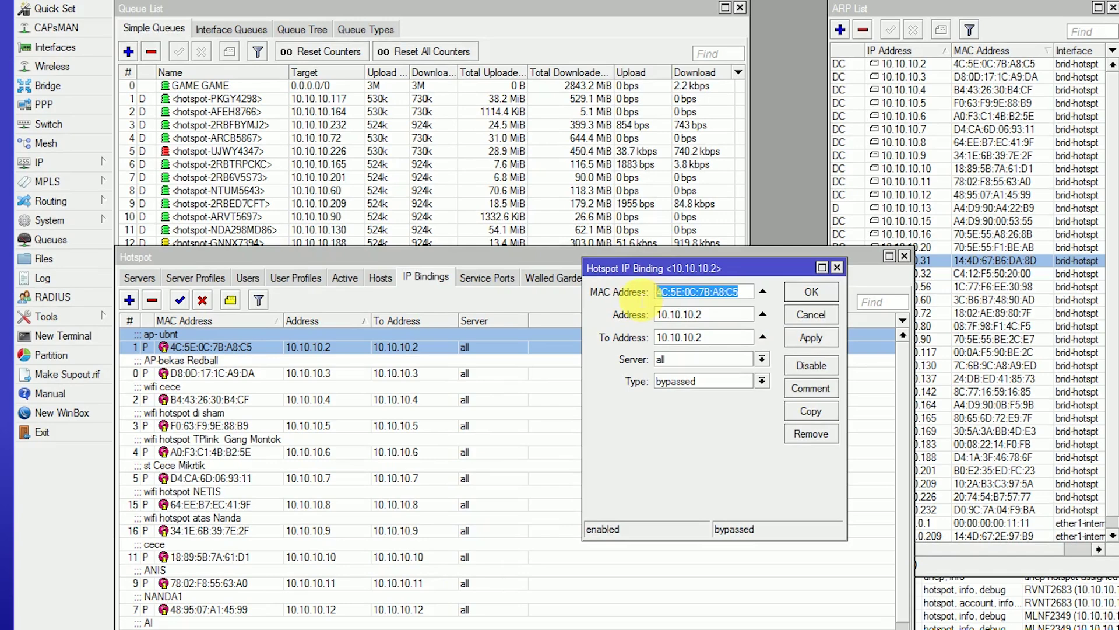
{"action": "left_click_drag", "start_coordinate": [749, 315], "coordinate": [638, 315]}
{"action": "left_click", "coordinate": [733, 340]}
{"action": "left_click_drag", "start_coordinate": [737, 339], "coordinate": [661, 338]}
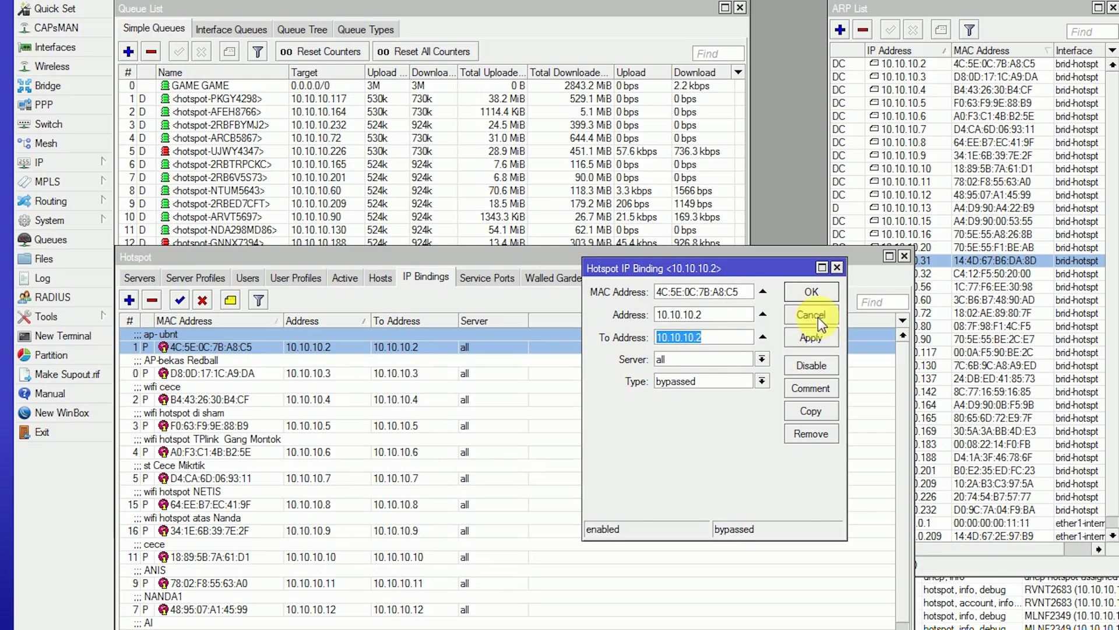
Clear the MAC address of the 10.10.10.2 binding, restore it, and close the dialog without saving.
{"action": "left_click", "coordinate": [762, 290]}
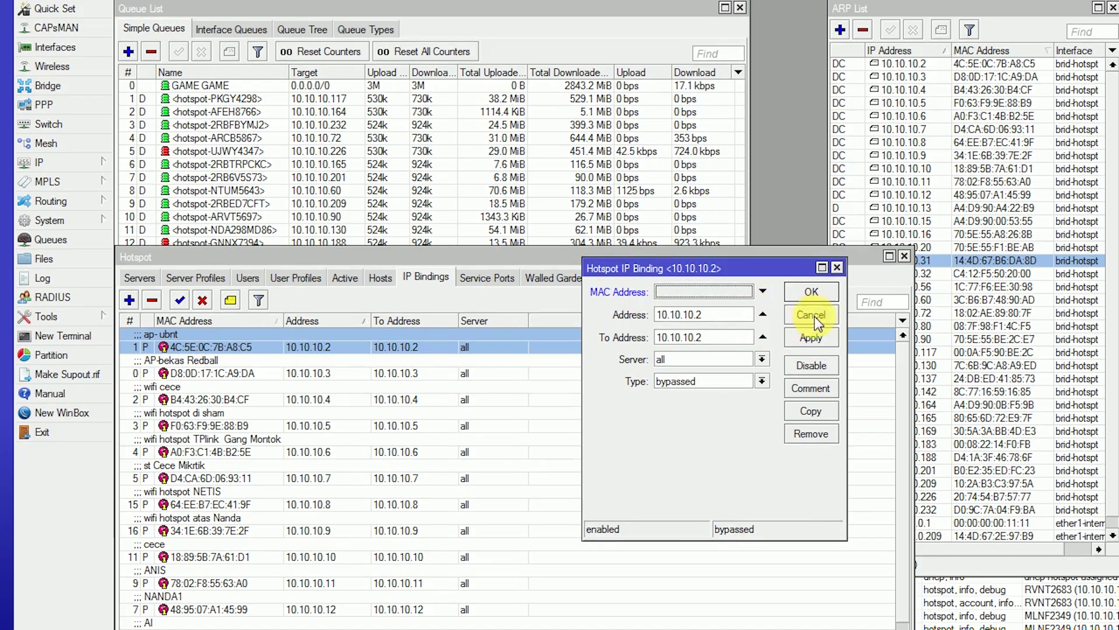
{"action": "left_click", "coordinate": [824, 341]}
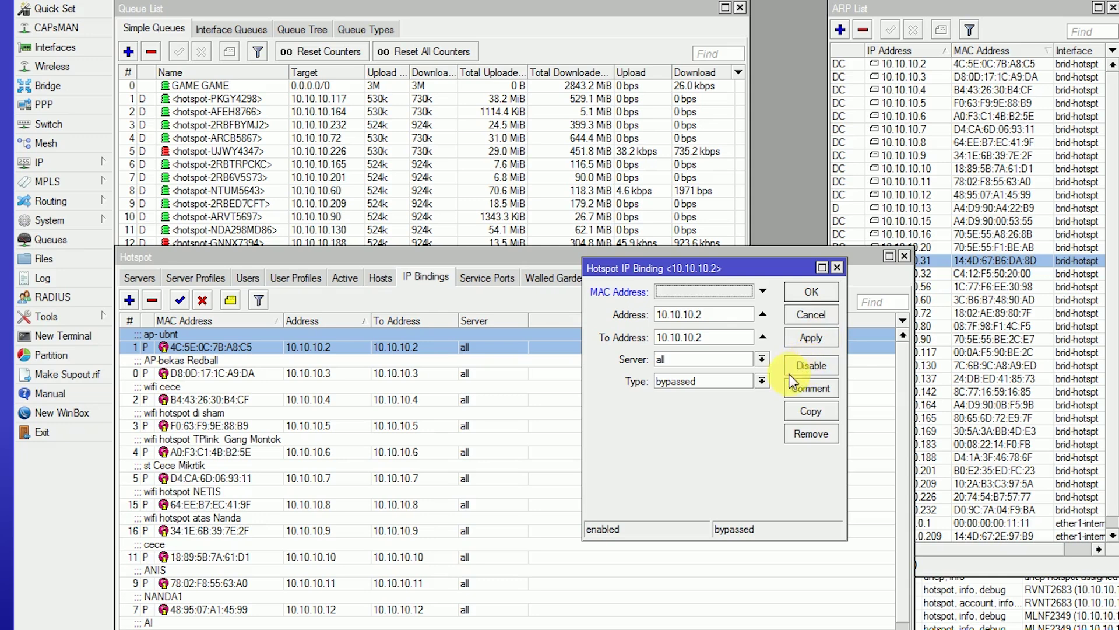
{"action": "left_click", "coordinate": [762, 291]}
{"action": "left_click_drag", "start_coordinate": [737, 293], "coordinate": [609, 291]}
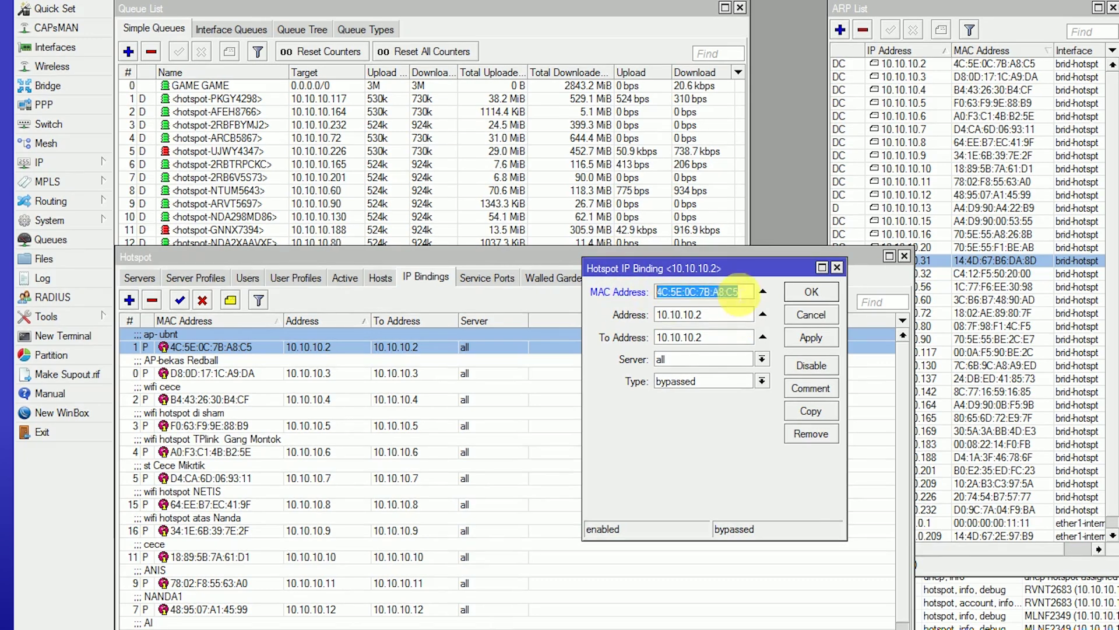
{"action": "left_click", "coordinate": [748, 295]}
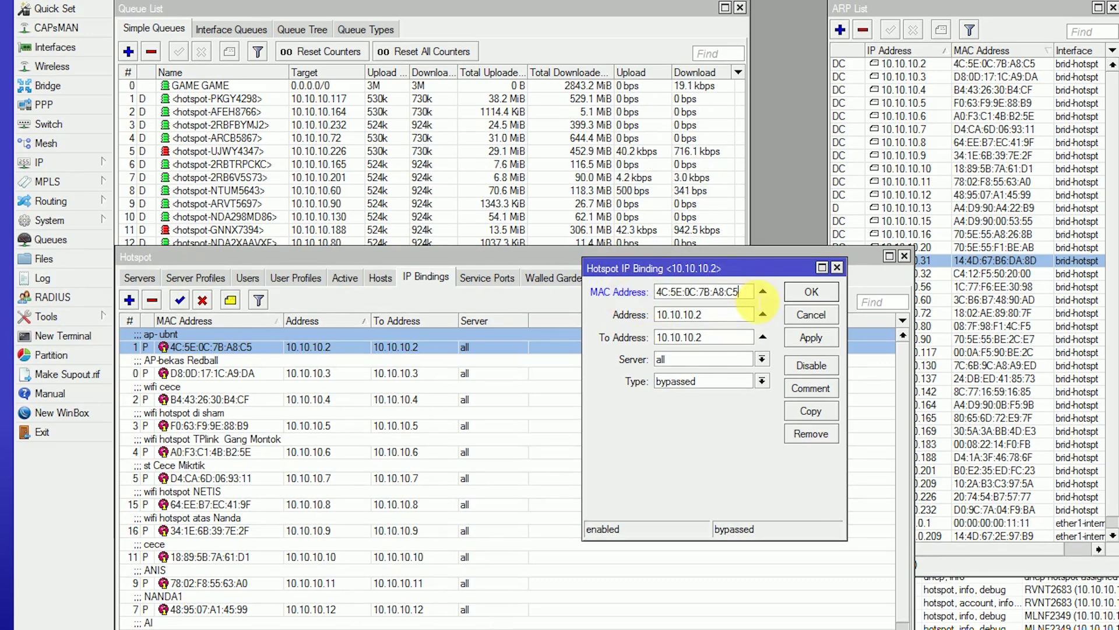
{"action": "left_click_drag", "start_coordinate": [729, 314], "coordinate": [674, 315]}
{"action": "left_click", "coordinate": [723, 322]}
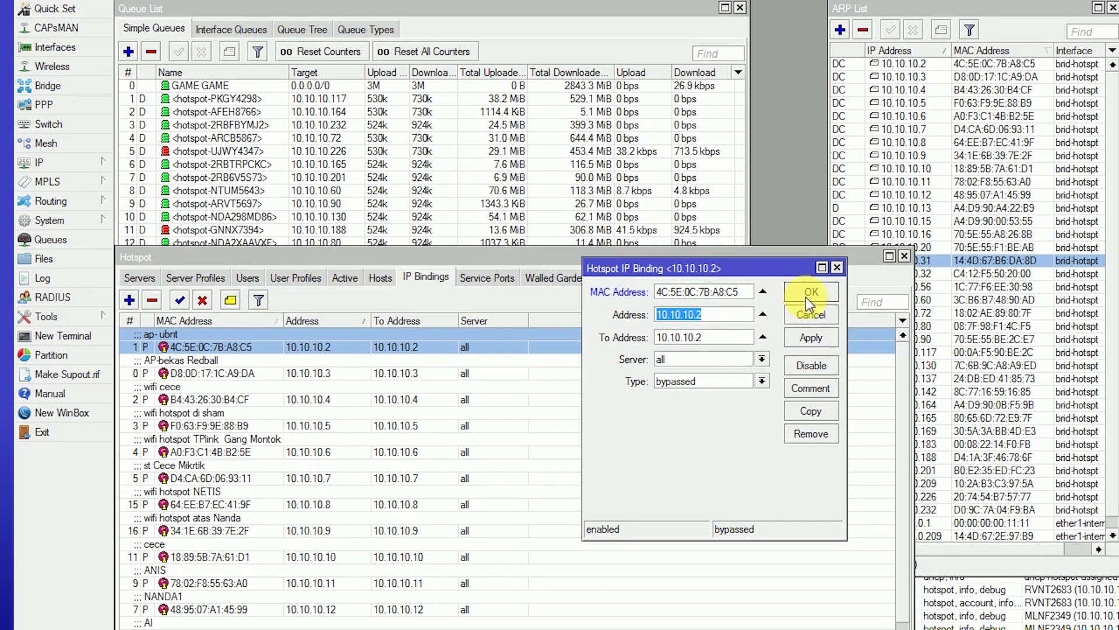
{"action": "left_click", "coordinate": [813, 316]}
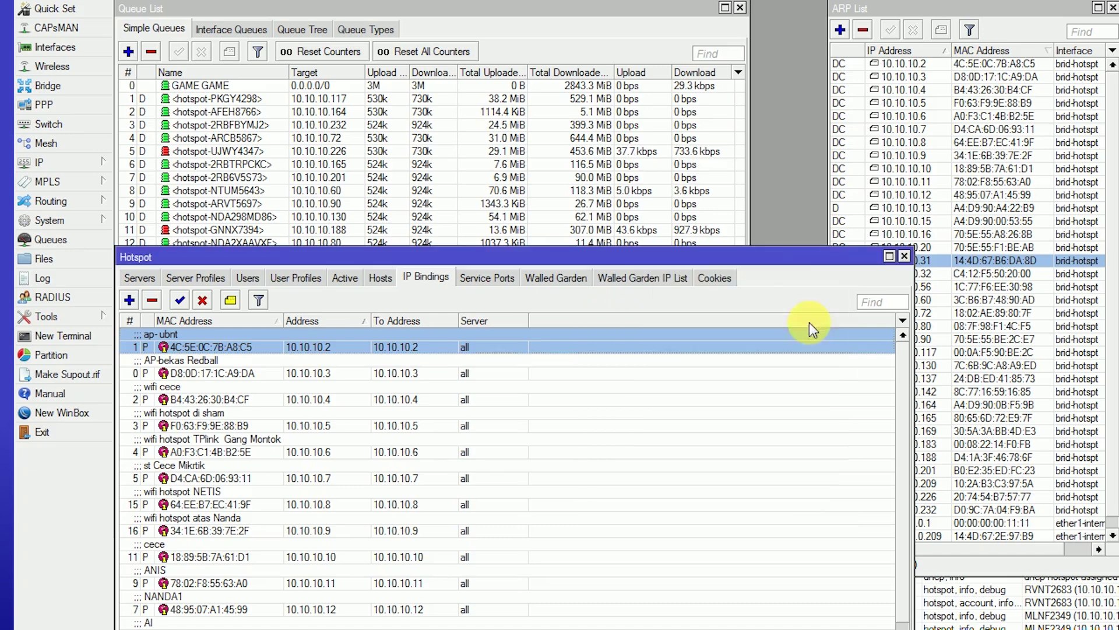
Open the IP binding for 10.10.10.12 and review its MAC address and address entries.
{"action": "scroll", "coordinate": [399, 441], "scroll_direction": "down", "scroll_amount": 4}
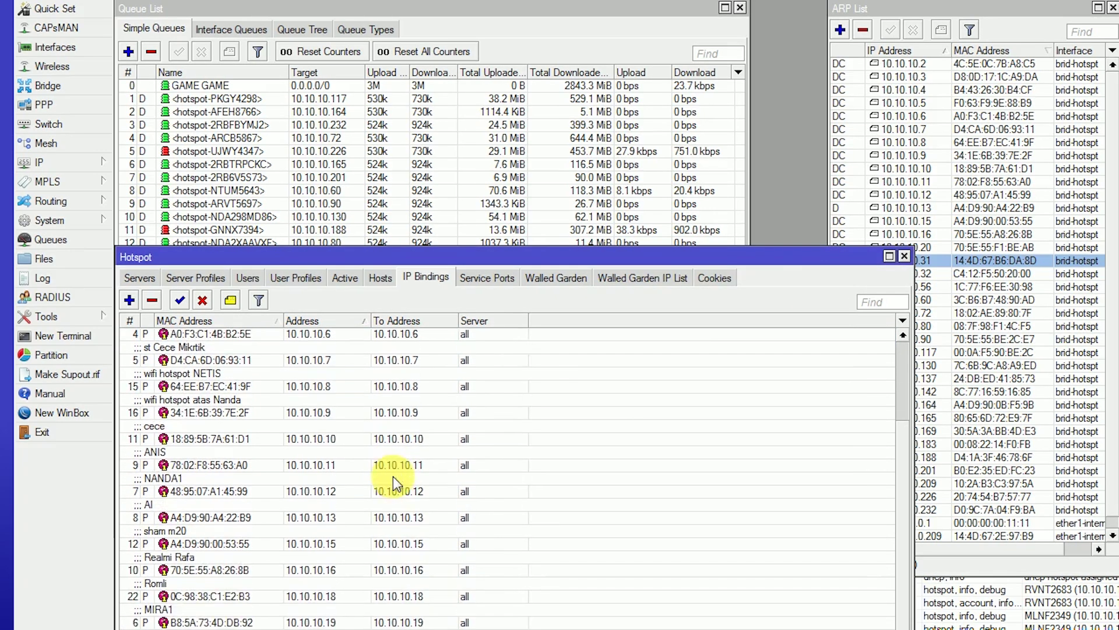
{"action": "left_click", "coordinate": [270, 478]}
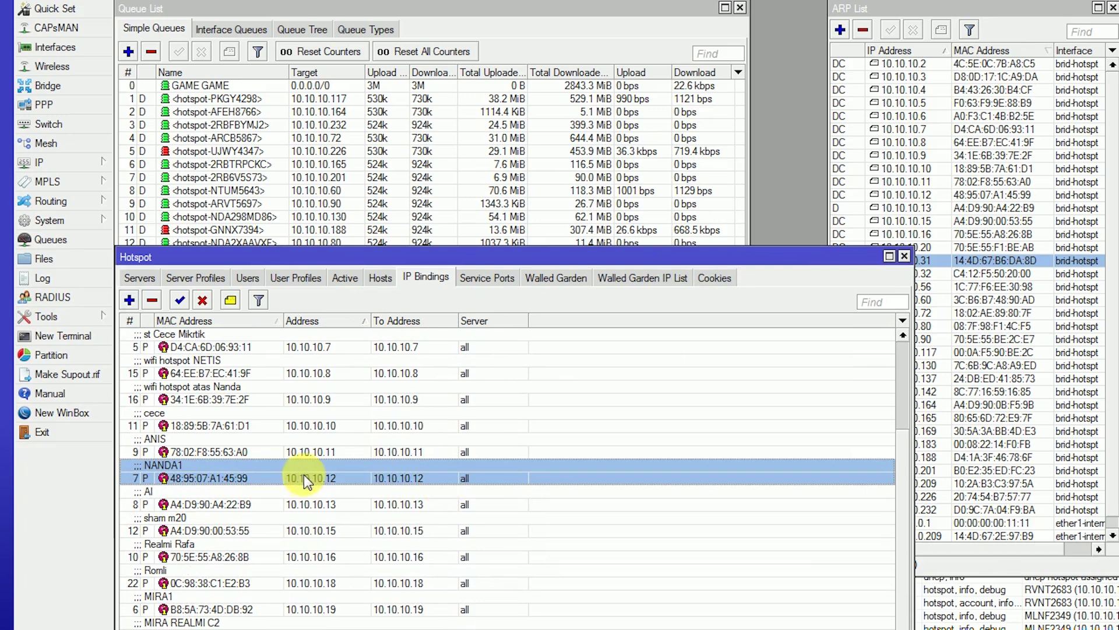
{"action": "double_click", "coordinate": [223, 481]}
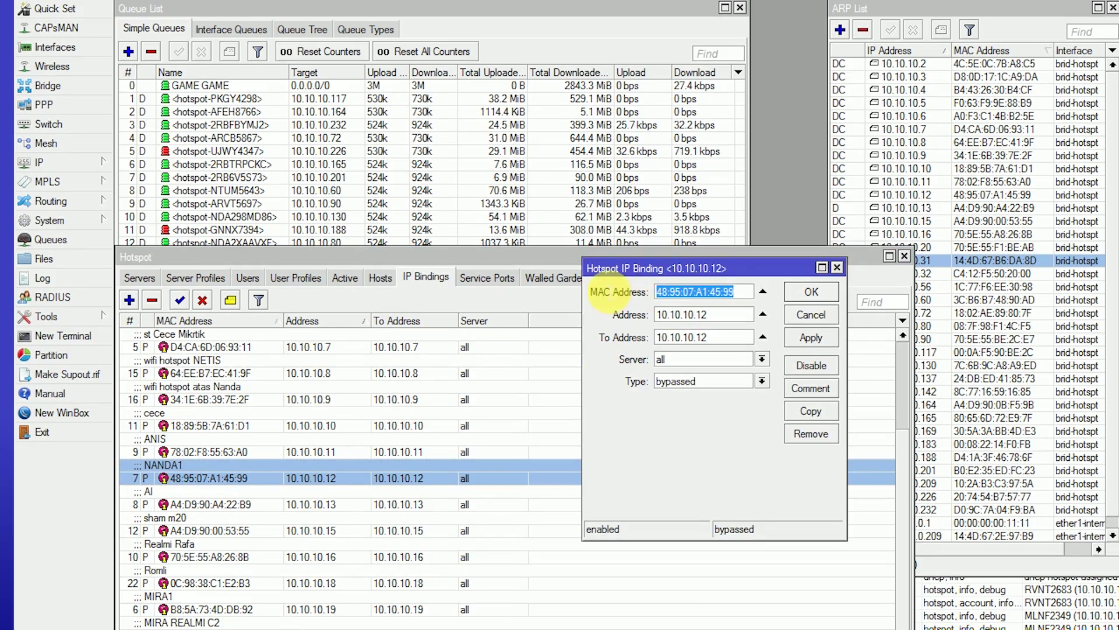
{"action": "mouse_move", "coordinate": [716, 315]}
{"action": "left_mouse_down"}
{"action": "mouse_move", "coordinate": [641, 314]}
{"action": "mouse_move", "coordinate": [708, 322]}
{"action": "left_mouse_up"}
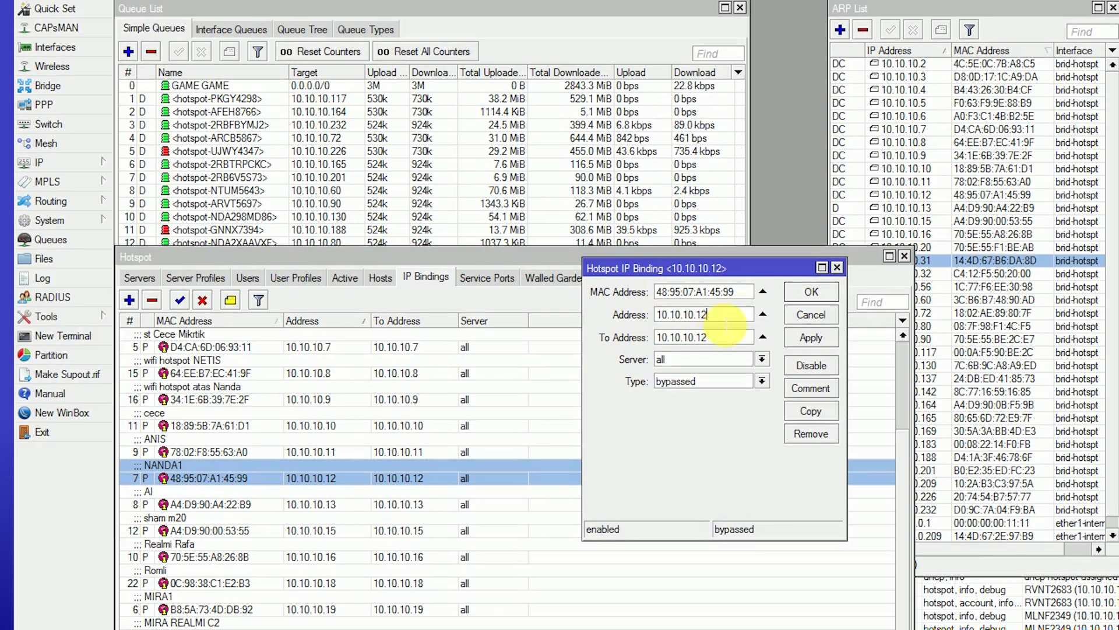
Clear the MAC address of the 10.10.10.12 binding, apply the change, and place the dialog clear of its list row.
{"action": "left_click_drag", "start_coordinate": [736, 293], "coordinate": [656, 292]}
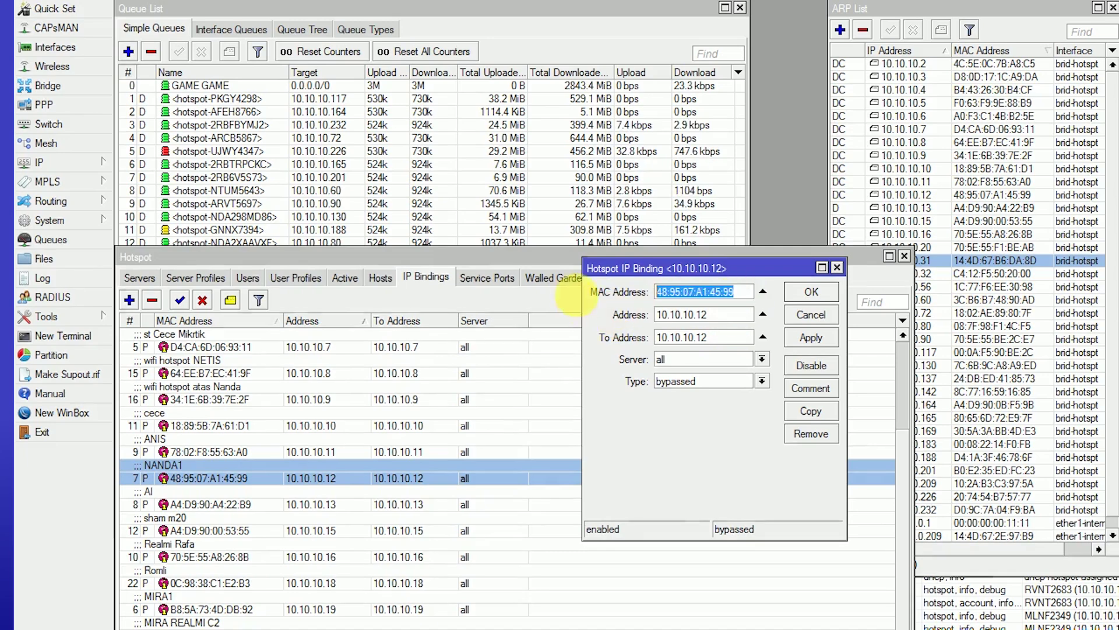
{"action": "left_click", "coordinate": [763, 292]}
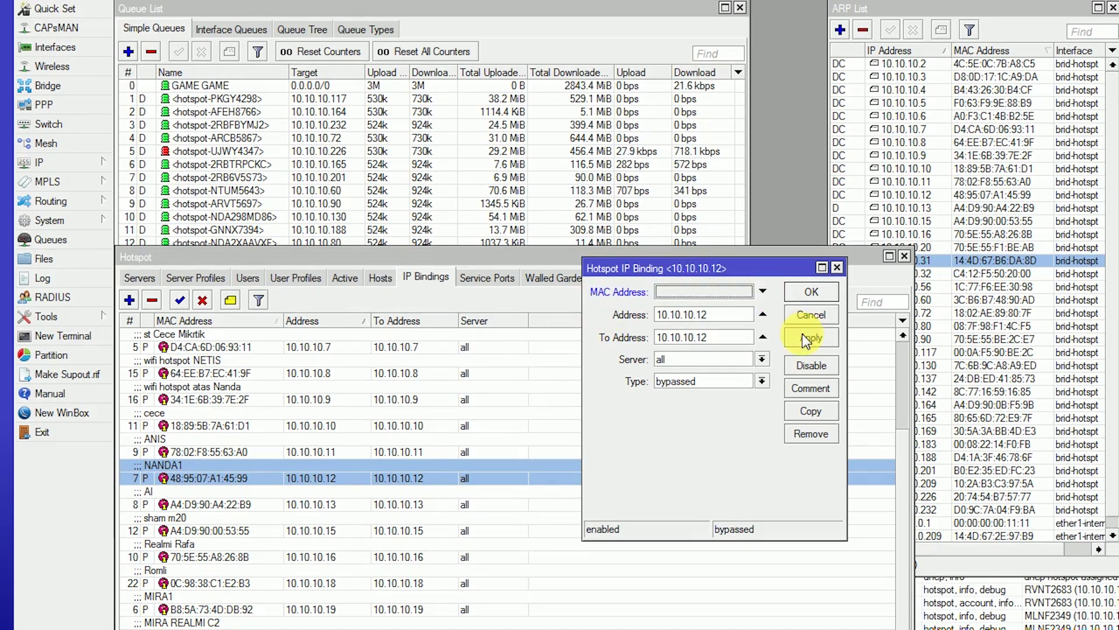
{"action": "left_click", "coordinate": [806, 337]}
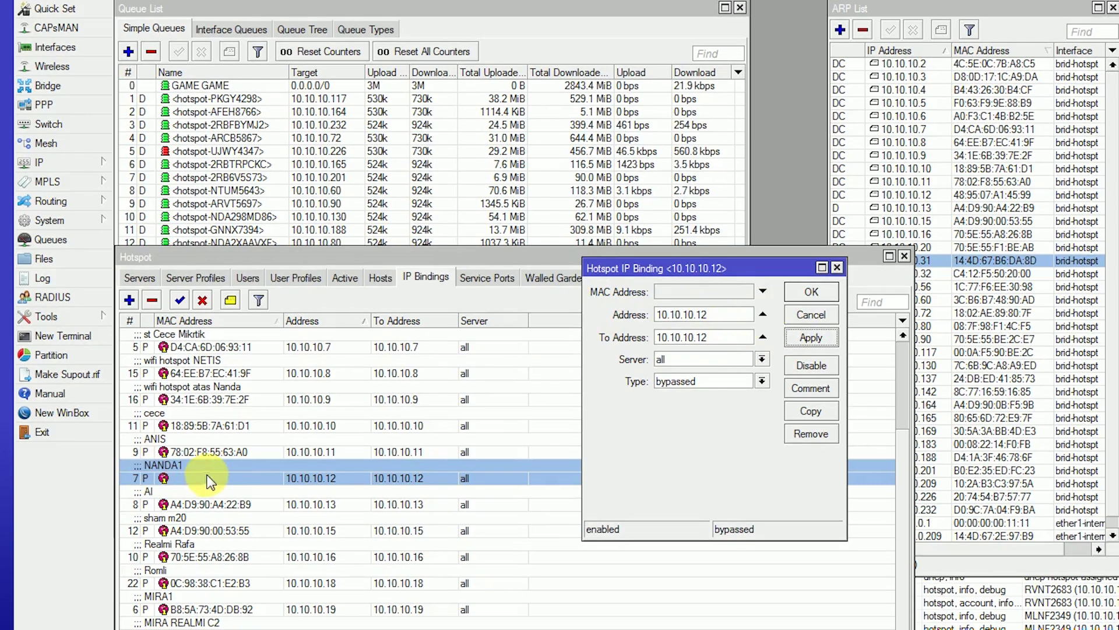
{"action": "left_click_drag", "start_coordinate": [732, 267], "coordinate": [648, 334]}
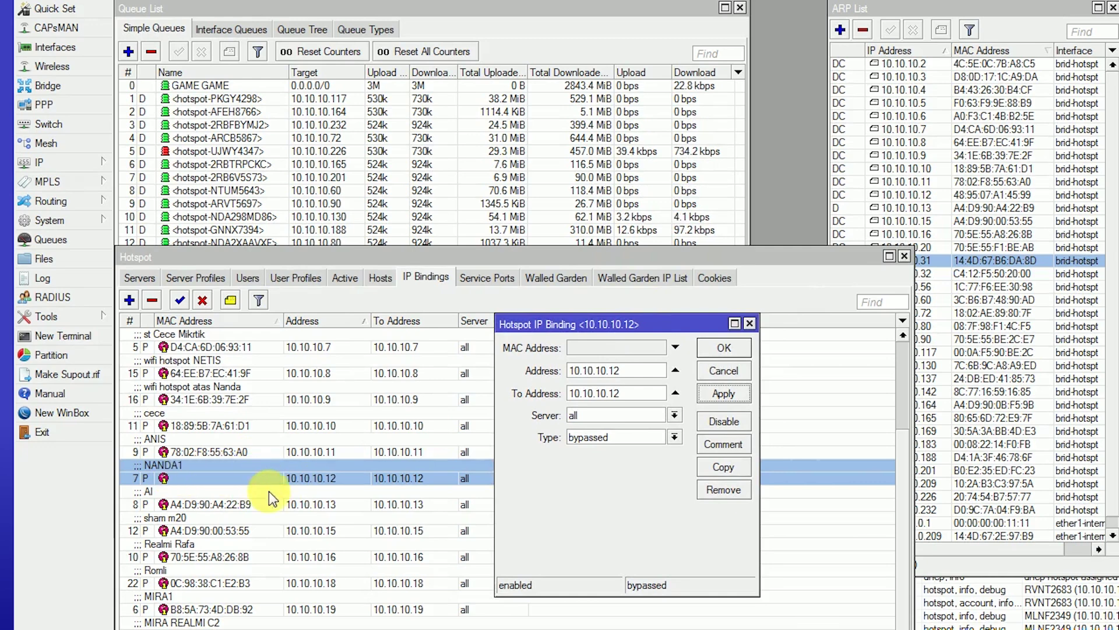
{"action": "left_click_drag", "start_coordinate": [620, 323], "coordinate": [768, 261]}
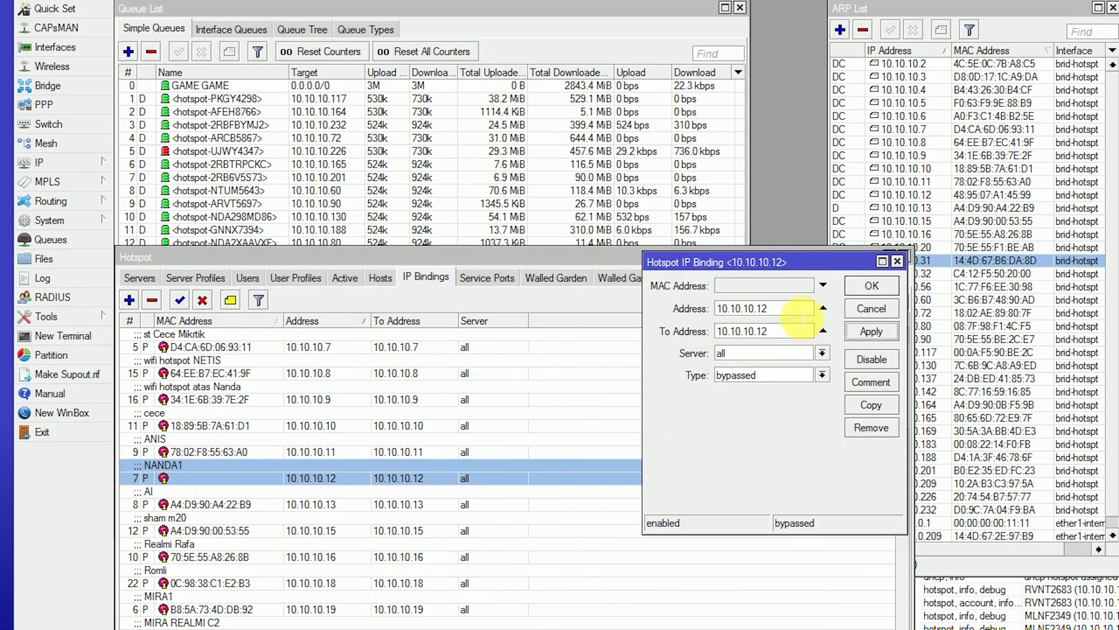
Examine the address and to-address entries of the 10.10.10.12 IP binding.
{"action": "left_click_drag", "start_coordinate": [793, 309], "coordinate": [688, 324]}
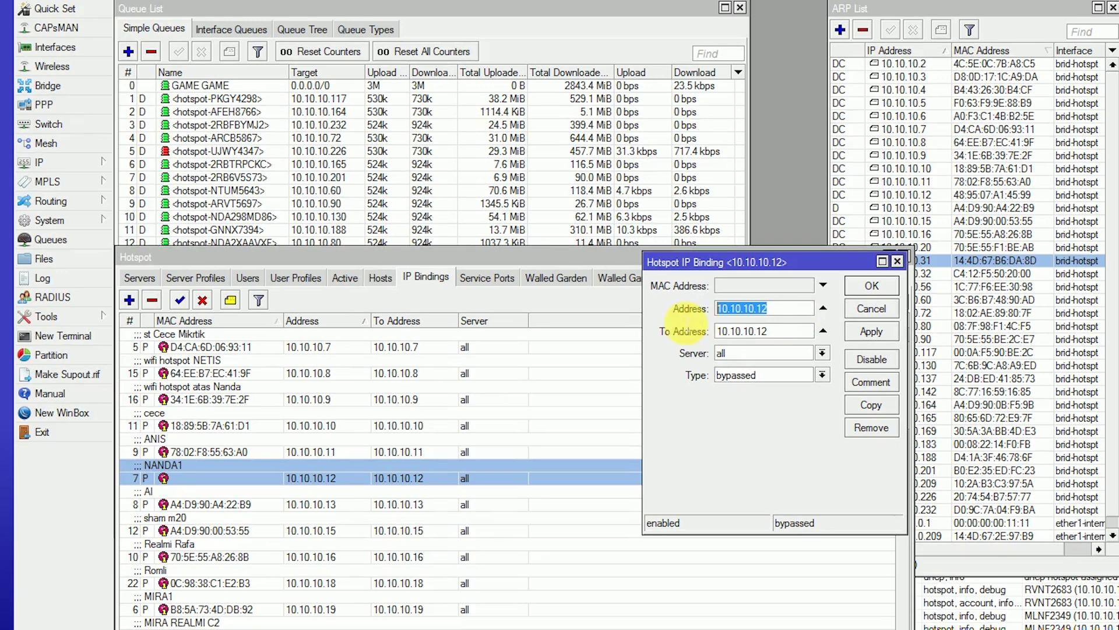
{"action": "left_click_drag", "start_coordinate": [810, 334], "coordinate": [694, 350]}
{"action": "left_click_drag", "start_coordinate": [796, 308], "coordinate": [677, 338]}
{"action": "left_click_drag", "start_coordinate": [787, 309], "coordinate": [668, 332]}
{"action": "left_click", "coordinate": [767, 331]}
{"action": "left_click_drag", "start_coordinate": [787, 308], "coordinate": [691, 309]}
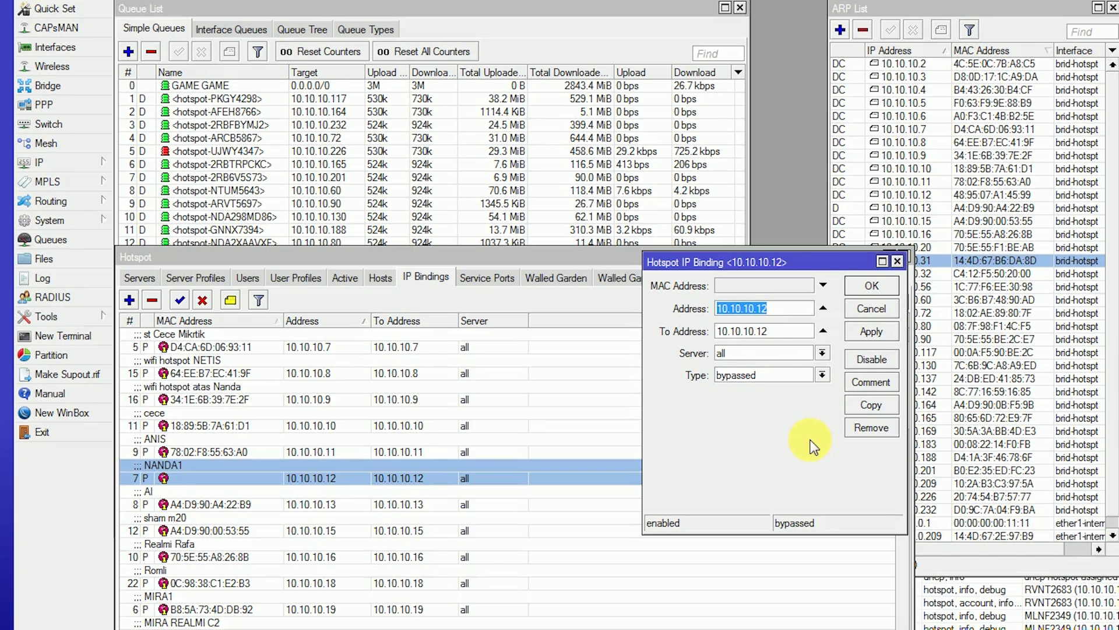
Try enabling the MAC address entry of the 10.10.10.12 binding, clearing it again and applying.
{"action": "left_click", "coordinate": [821, 285]}
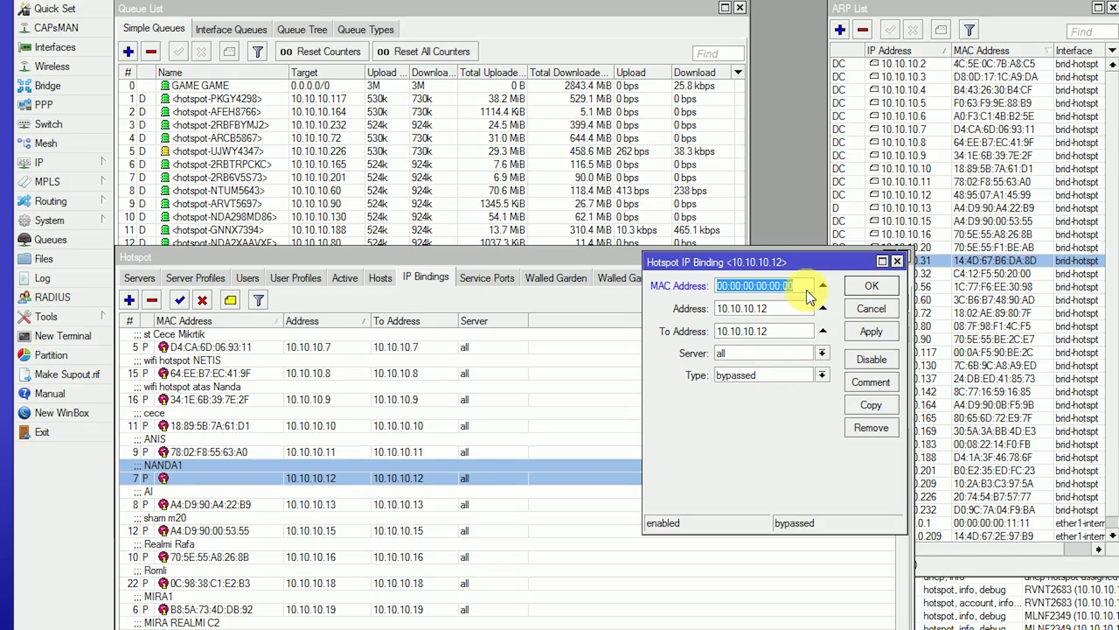
{"action": "left_click_drag", "start_coordinate": [796, 265], "coordinate": [740, 262]}
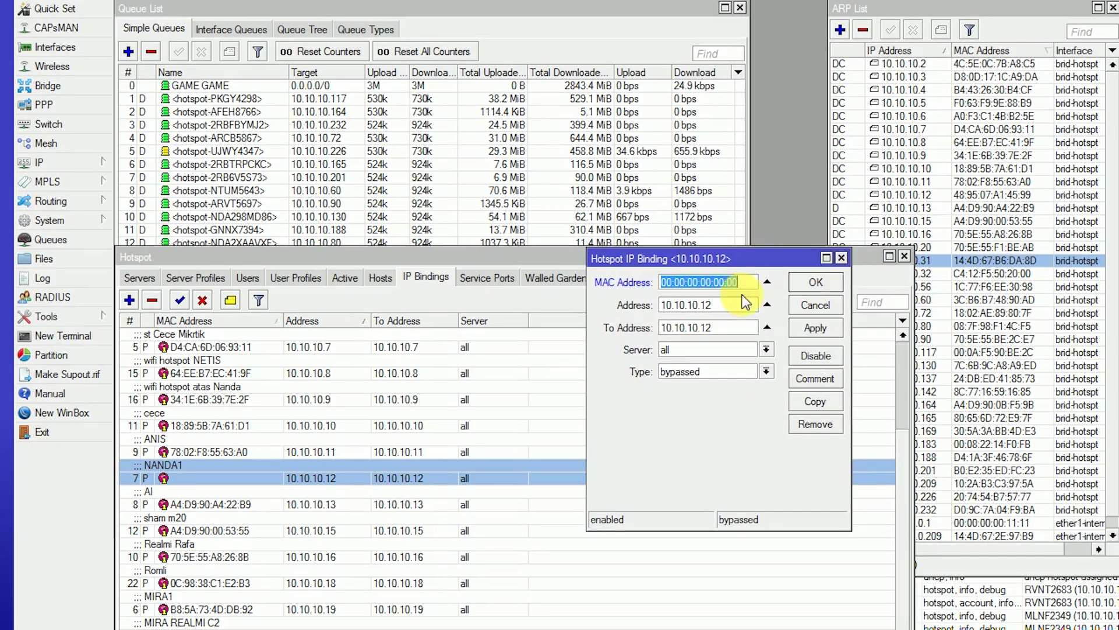
{"action": "left_click", "coordinate": [749, 286]}
{"action": "double_click", "coordinate": [744, 291]}
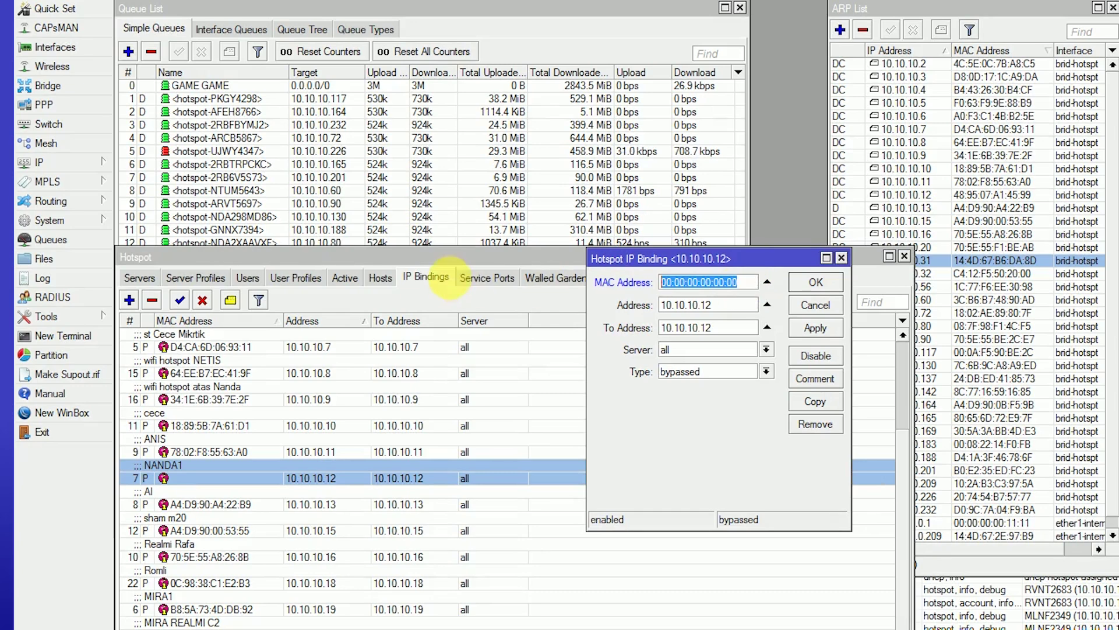
{"action": "left_click", "coordinate": [767, 282]}
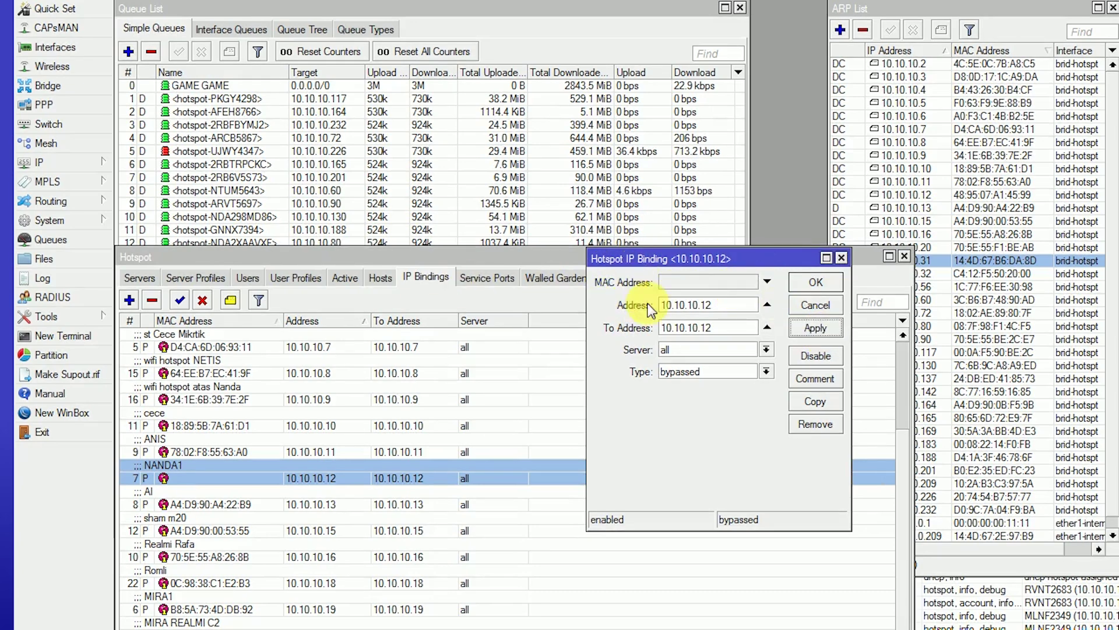
Shift the 10.10.10.12 binding dialog slightly and check its address entry once more.
{"action": "left_click_drag", "start_coordinate": [733, 257], "coordinate": [716, 244]}
{"action": "left_click", "coordinate": [724, 295]}
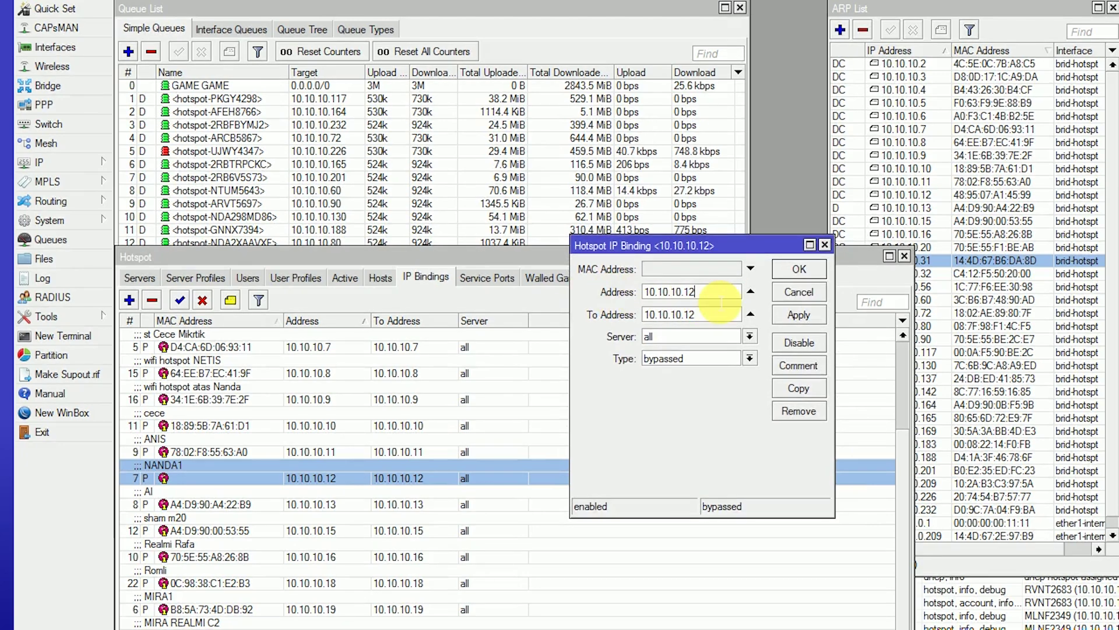
{"action": "double_click", "coordinate": [671, 292]}
{"action": "left_click", "coordinate": [709, 303]}
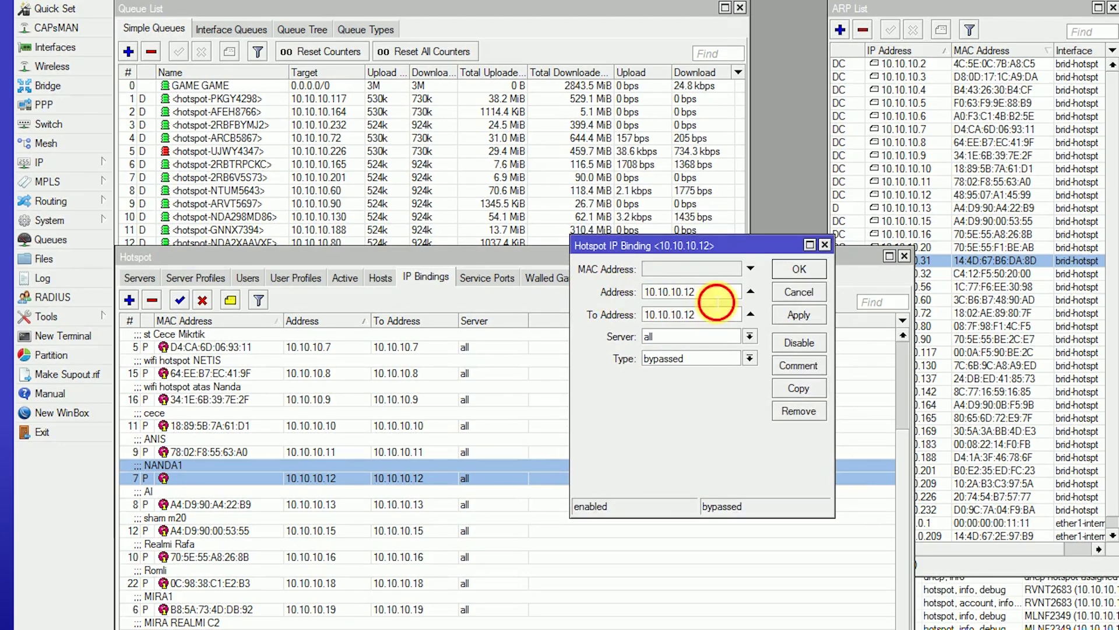
Bring the ARP List to the front and place it next to the 10.10.10.12 binding dialog.
{"action": "left_click", "coordinate": [1007, 262]}
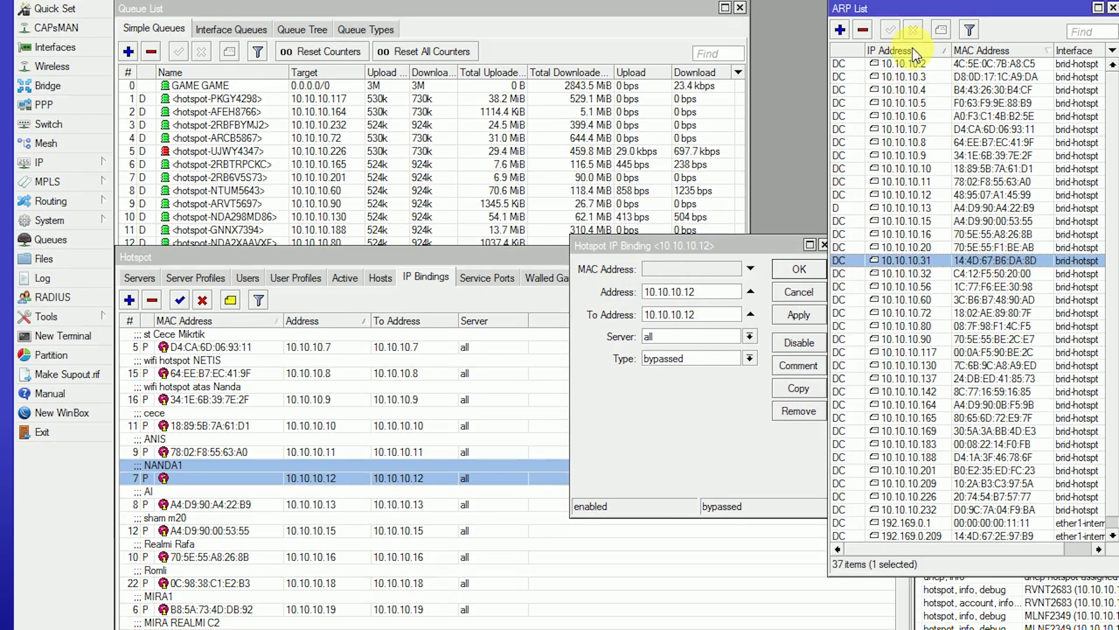
{"action": "left_click_drag", "start_coordinate": [901, 6], "coordinate": [867, 17]}
{"action": "left_click", "coordinate": [53, 163]}
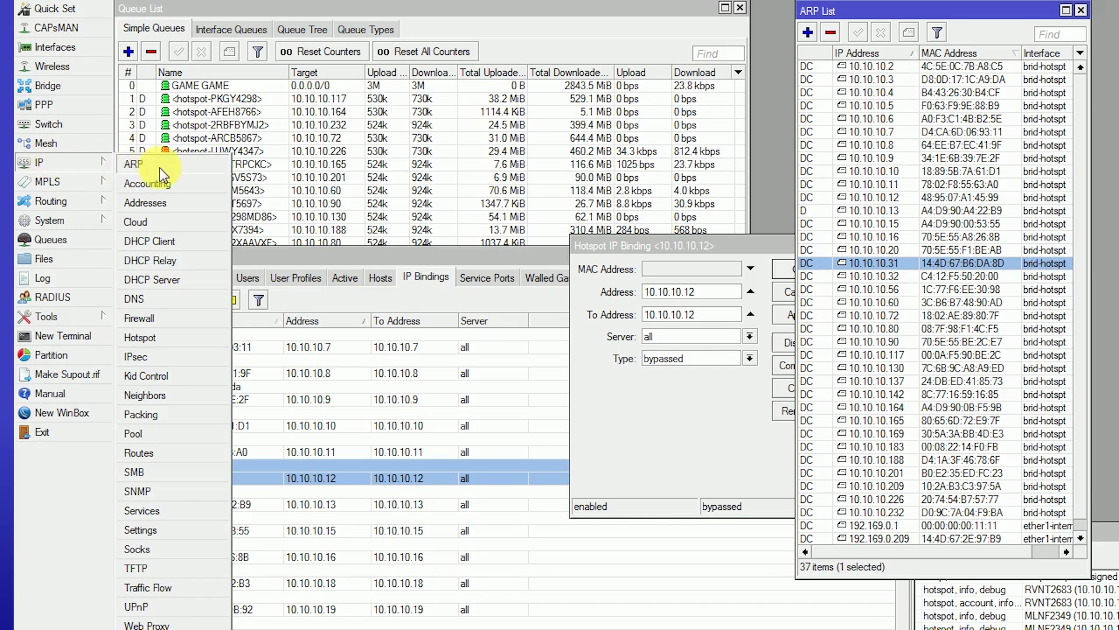
{"action": "left_click", "coordinate": [140, 169]}
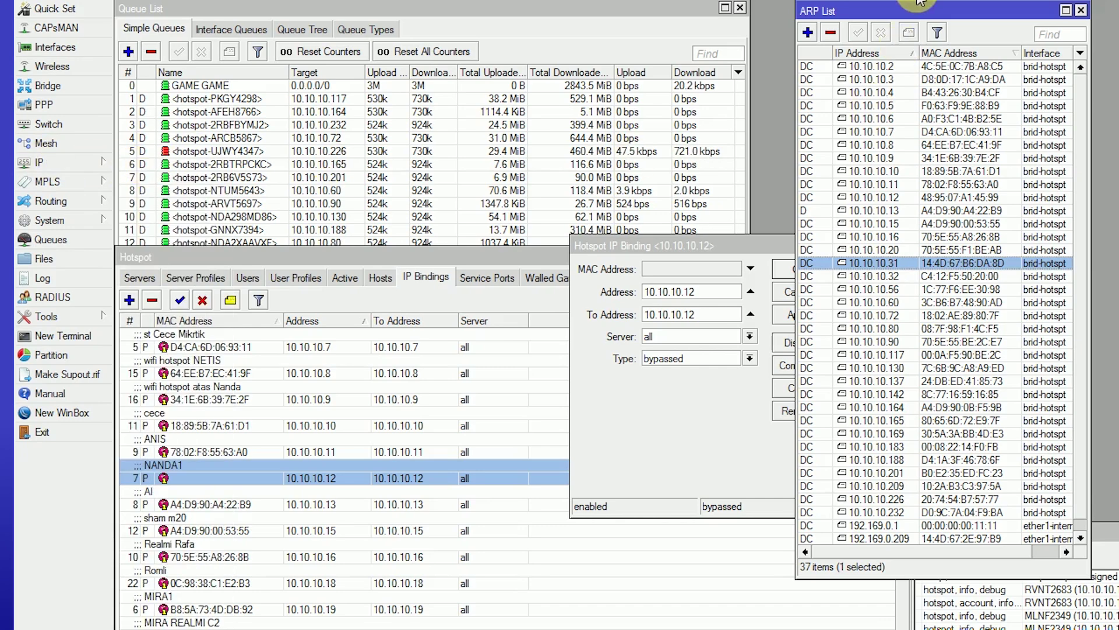
{"action": "left_click_drag", "start_coordinate": [894, 14], "coordinate": [894, 31]}
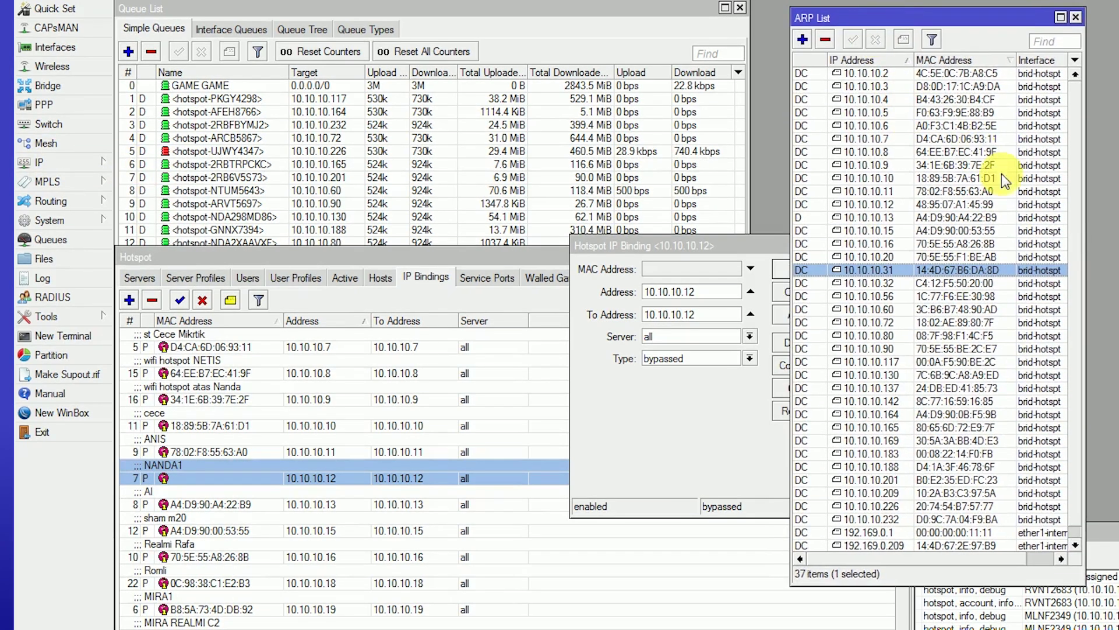
Open the ARP entry for 10.10.10.12, copy its MAC address, and close the entry.
{"action": "left_click", "coordinate": [867, 205]}
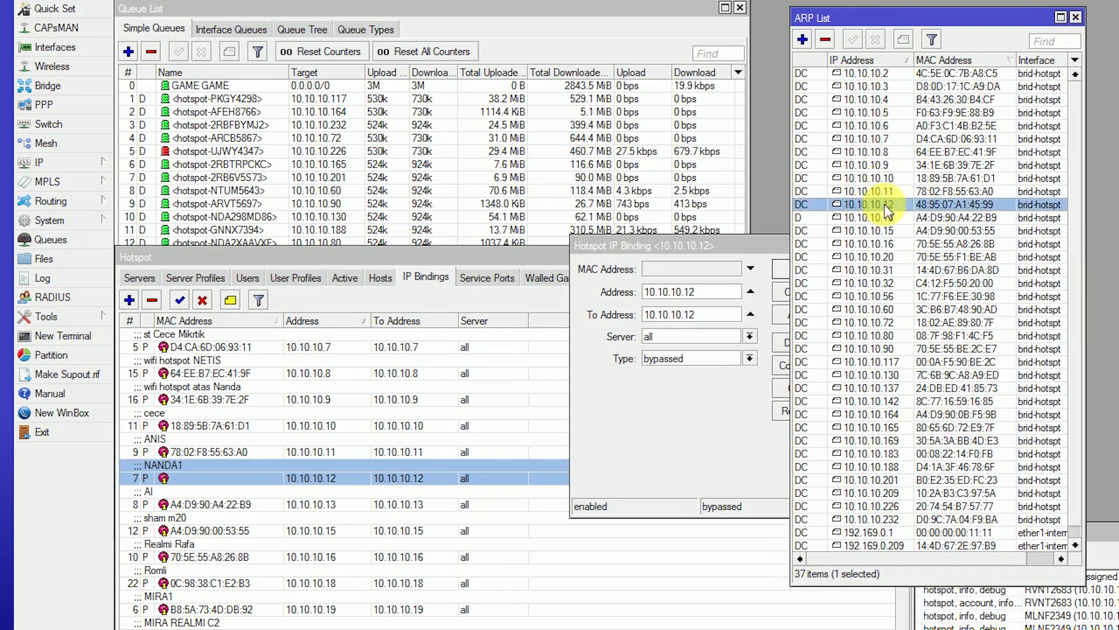
{"action": "double_click", "coordinate": [918, 205]}
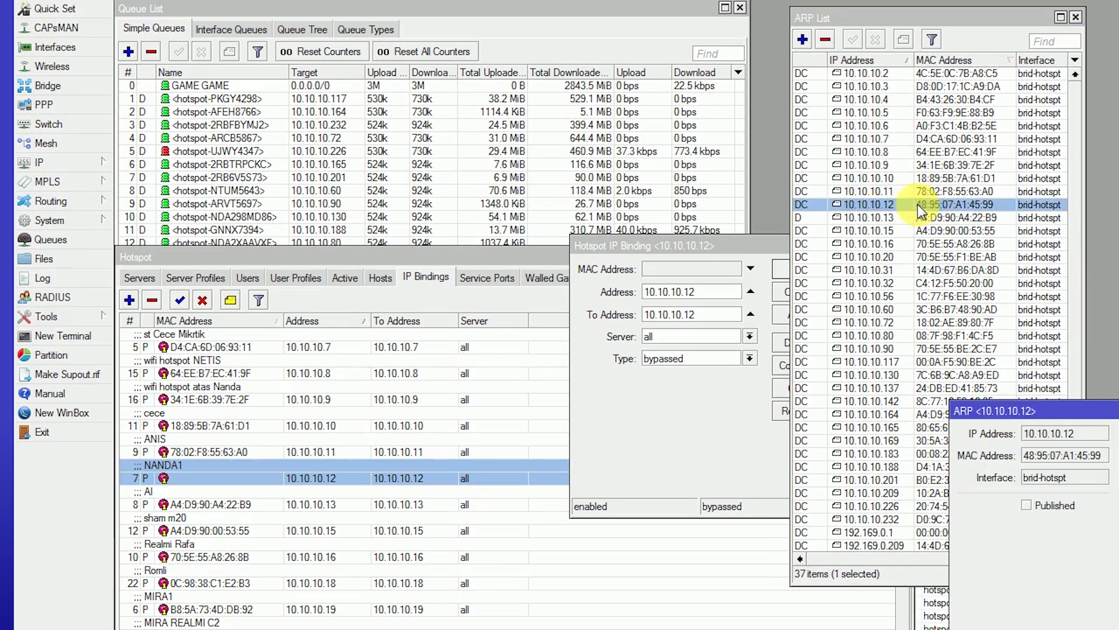
{"action": "left_click_drag", "start_coordinate": [1032, 405], "coordinate": [890, 240]}
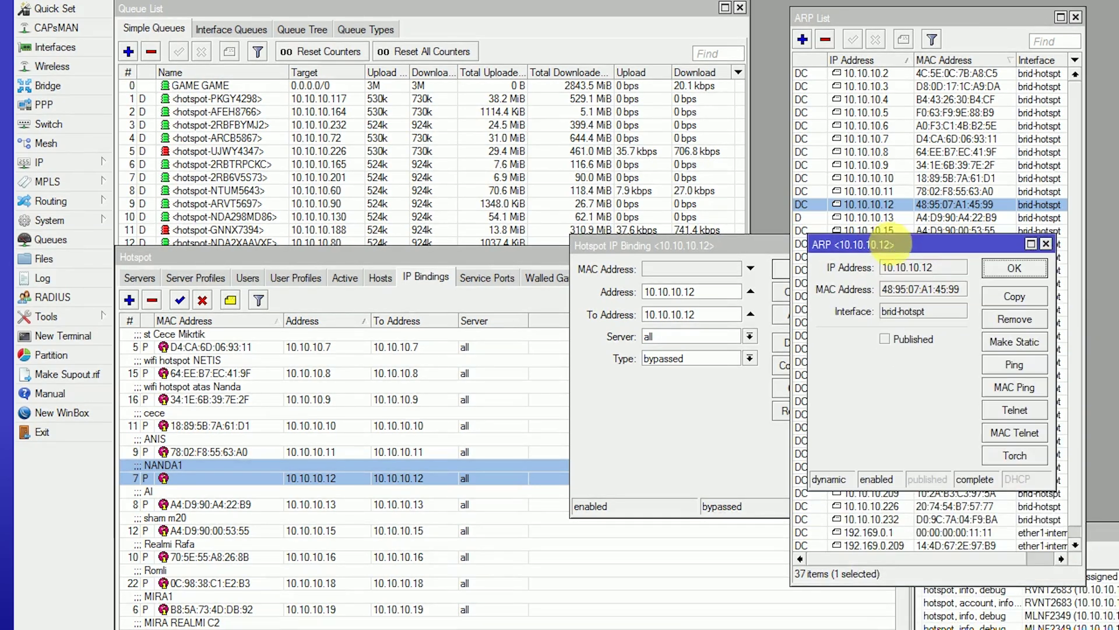
{"action": "double_click", "coordinate": [963, 289]}
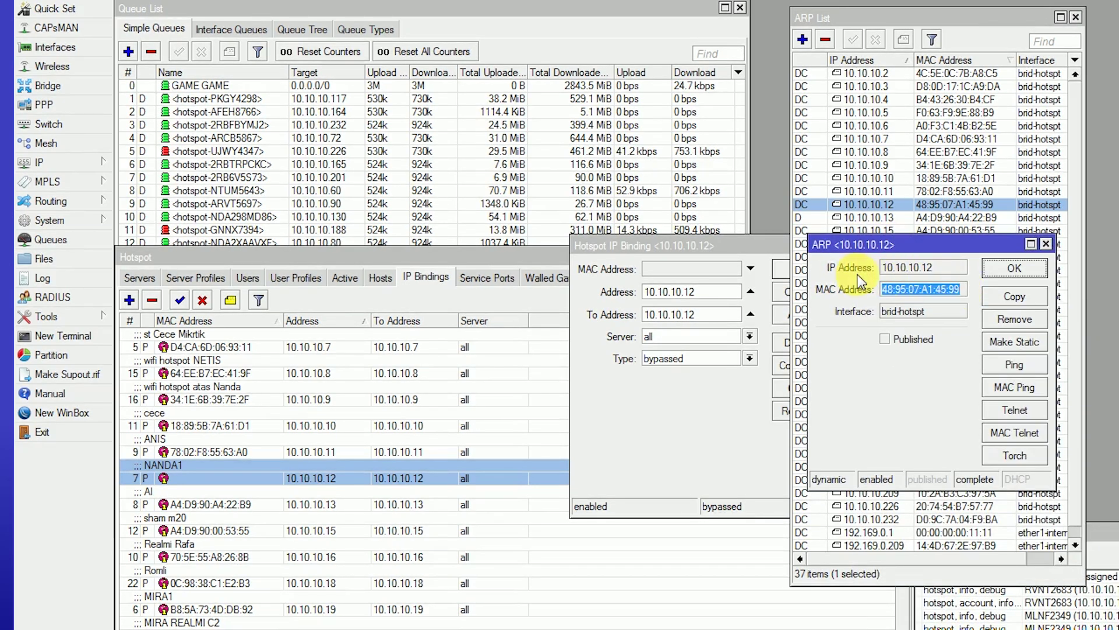
{"action": "right_click", "coordinate": [943, 295]}
{"action": "left_click", "coordinate": [970, 303]}
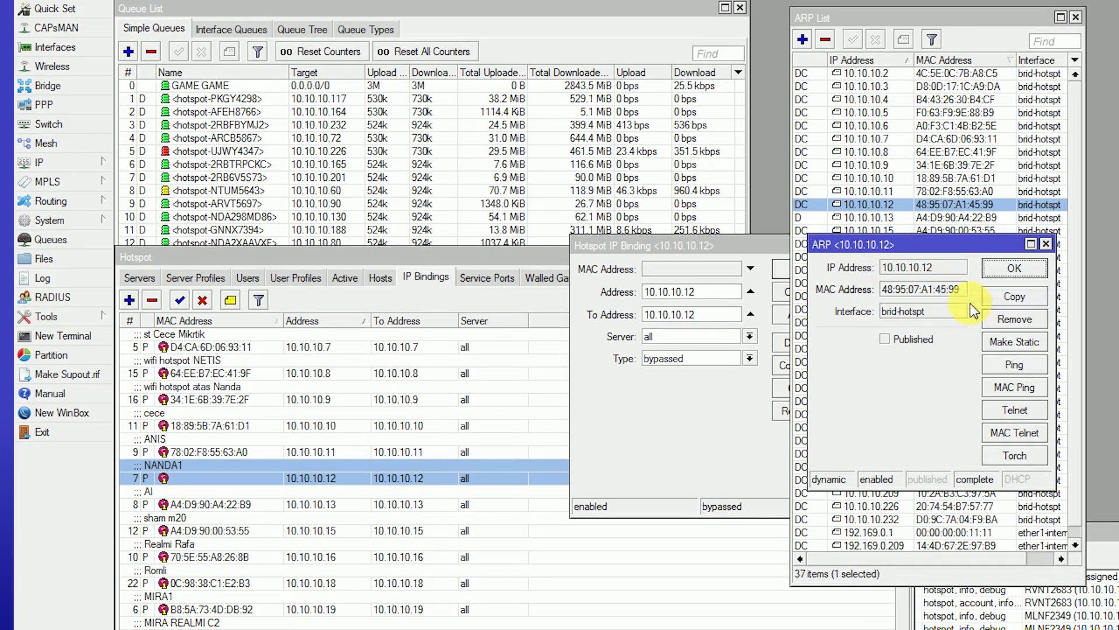
{"action": "left_click", "coordinate": [1046, 245]}
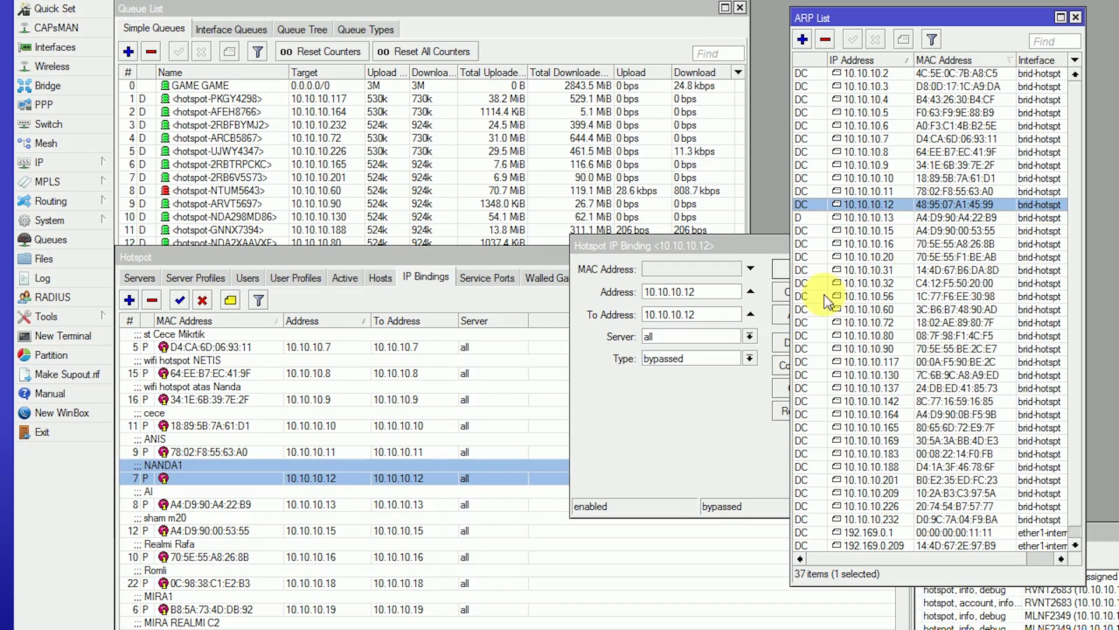
Set the MAC address of the 10.10.10.12 binding to the copied 48:95:07:A1:45:99 and save the binding.
{"action": "left_click", "coordinate": [704, 264]}
{"action": "right_click", "coordinate": [713, 270]}
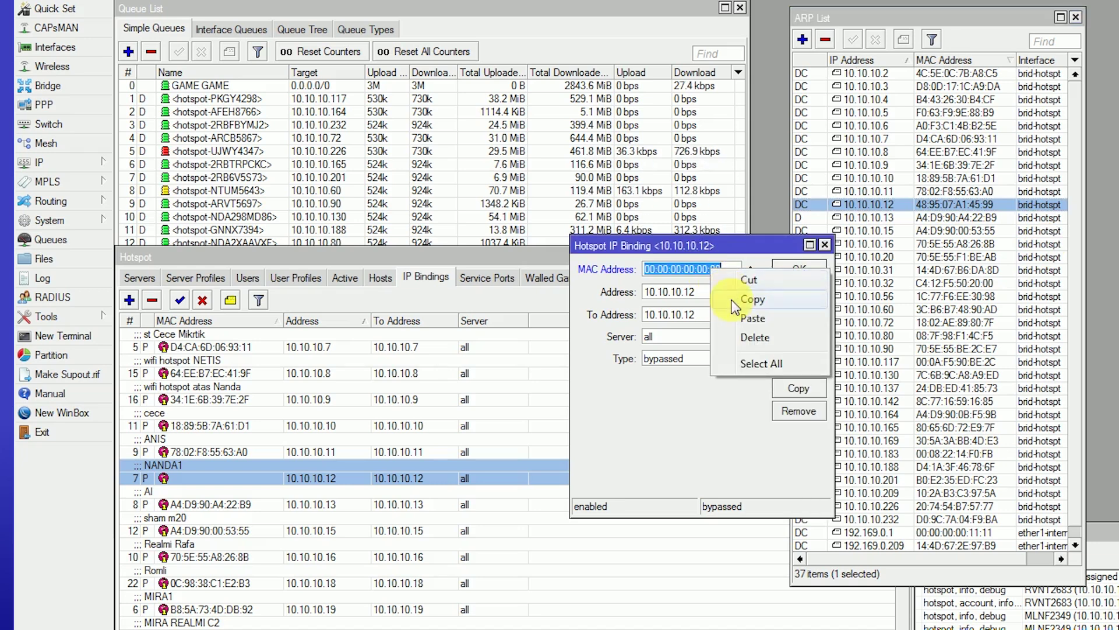
{"action": "left_click", "coordinate": [745, 320]}
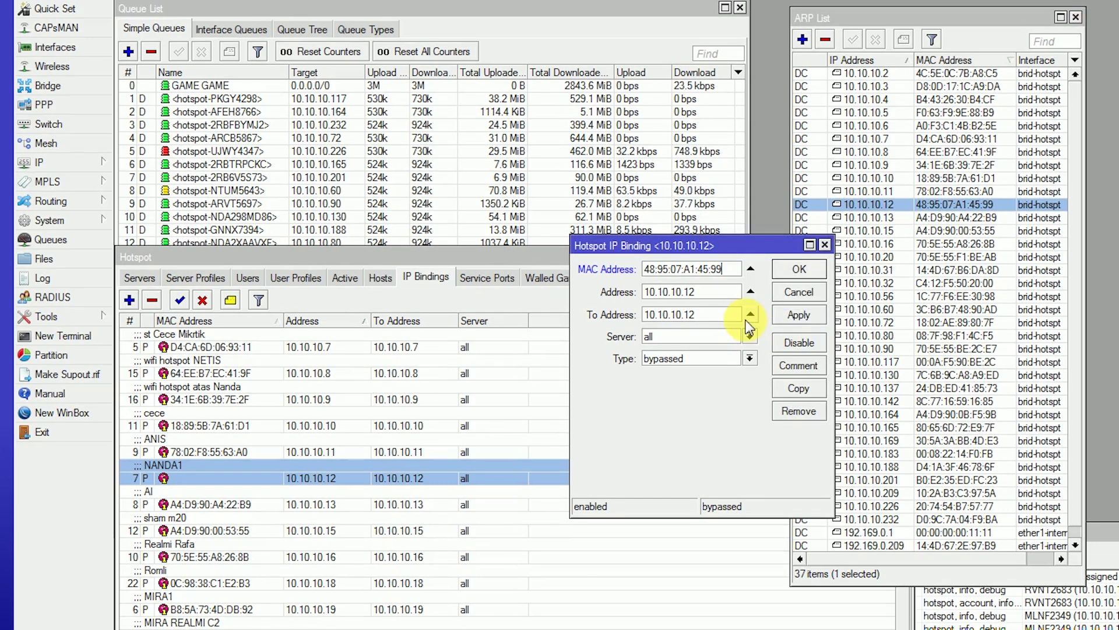
{"action": "left_click", "coordinate": [803, 272]}
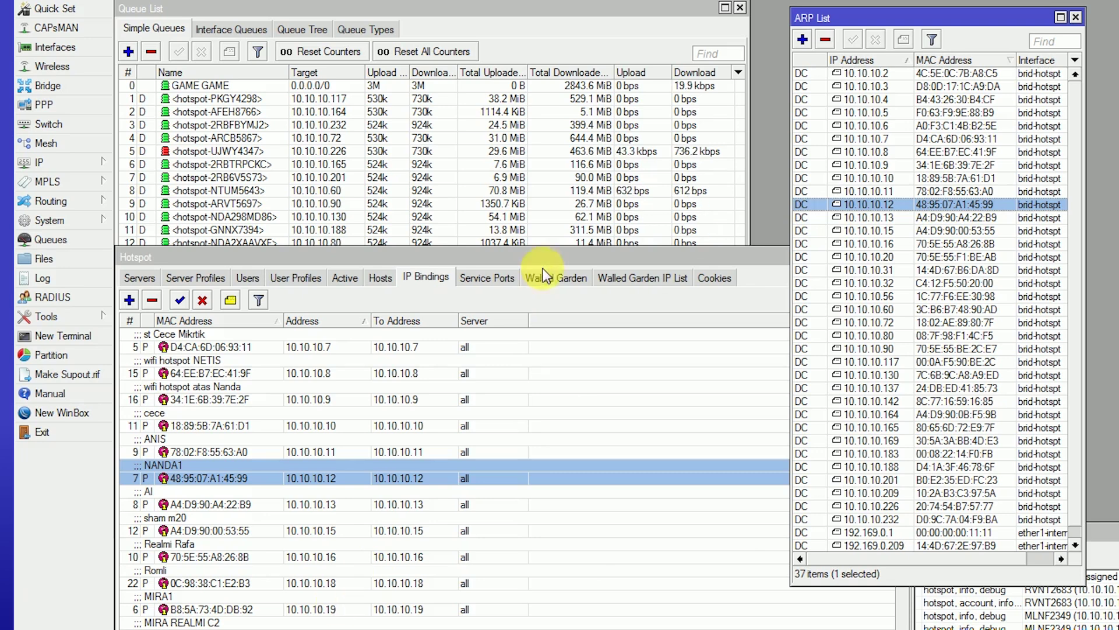
Extend the Hotspot window upward and rearrange it with the ARP List to review the IP bindings around 10.10.10.12.
{"action": "left_click_drag", "start_coordinate": [569, 257], "coordinate": [570, 273]}
{"action": "scroll", "coordinate": [369, 507], "scroll_direction": "down", "scroll_amount": 2}
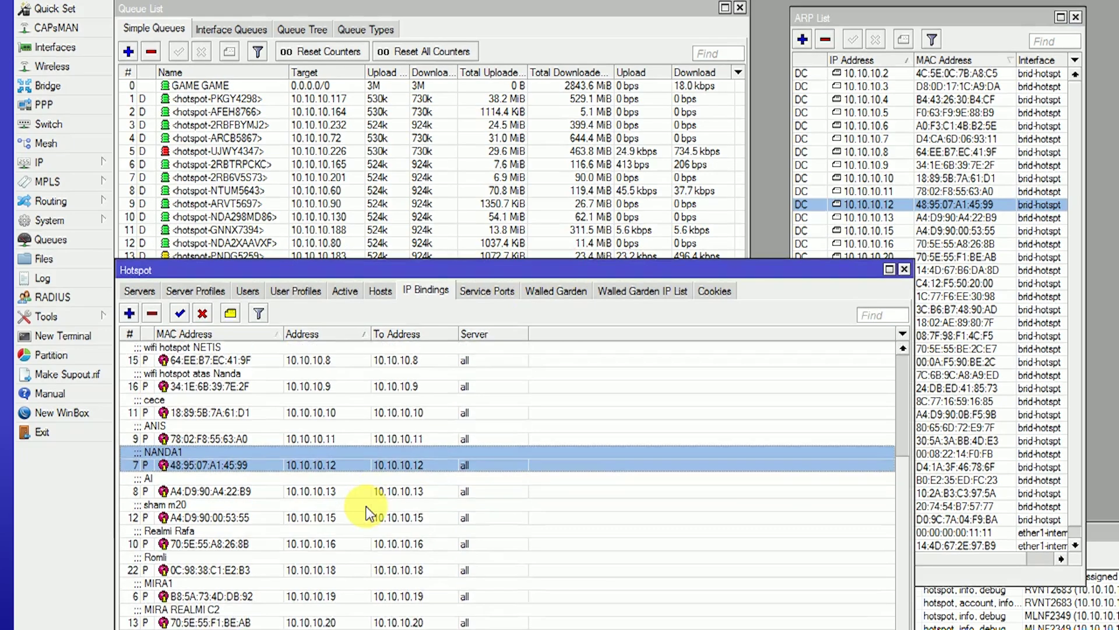
{"action": "scroll", "coordinate": [369, 507], "scroll_direction": "up", "scroll_amount": 2}
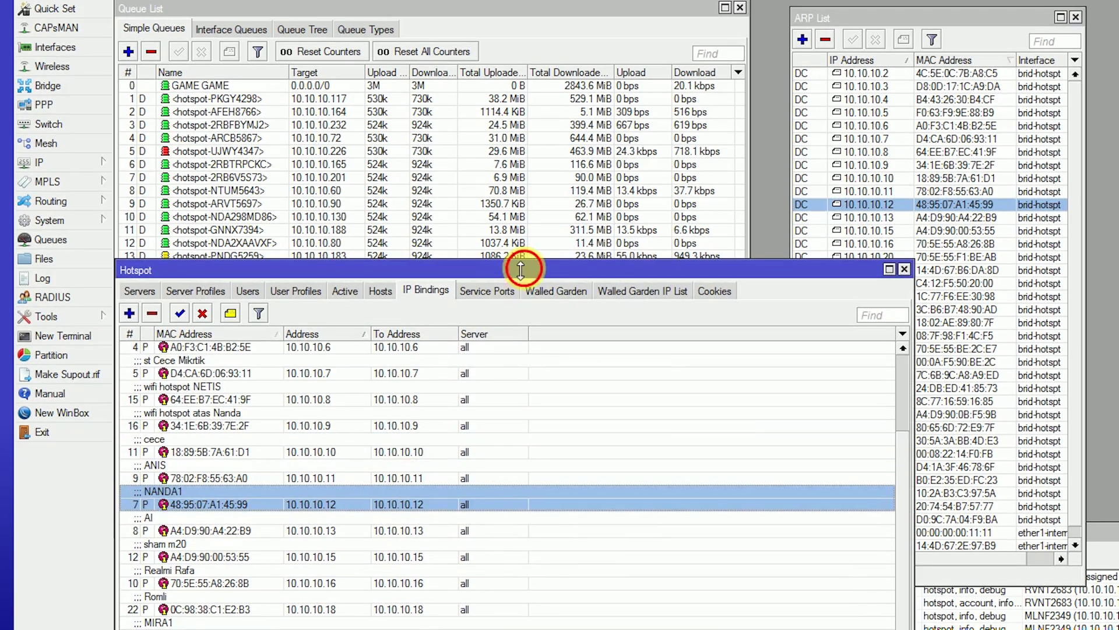
{"action": "left_click_drag", "start_coordinate": [517, 265], "coordinate": [528, 218]}
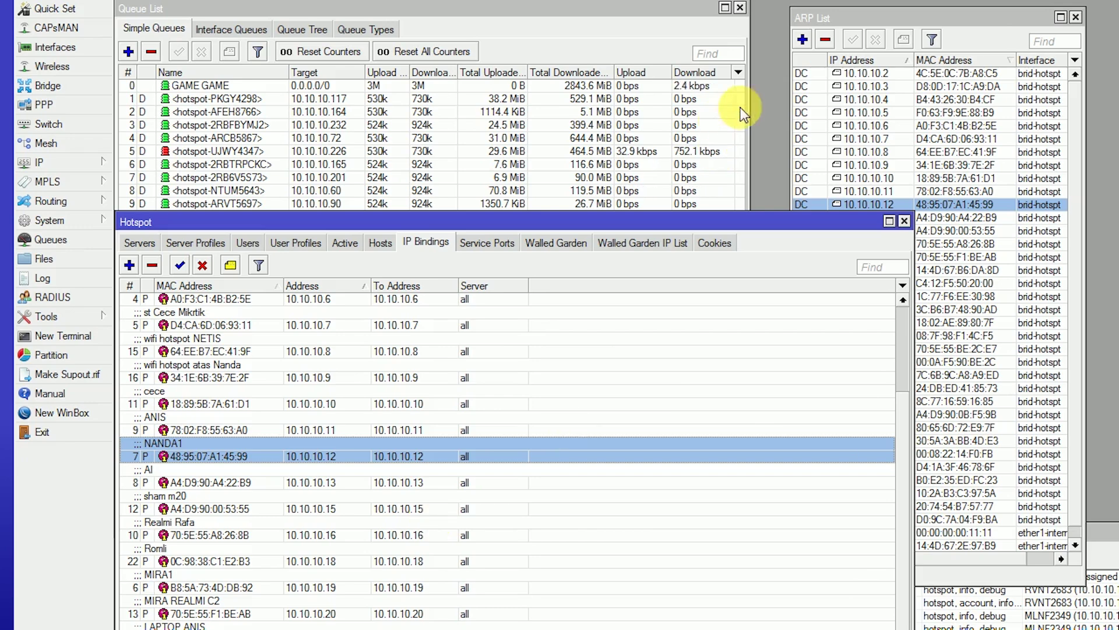
{"action": "left_click_drag", "start_coordinate": [865, 24], "coordinate": [871, 13]}
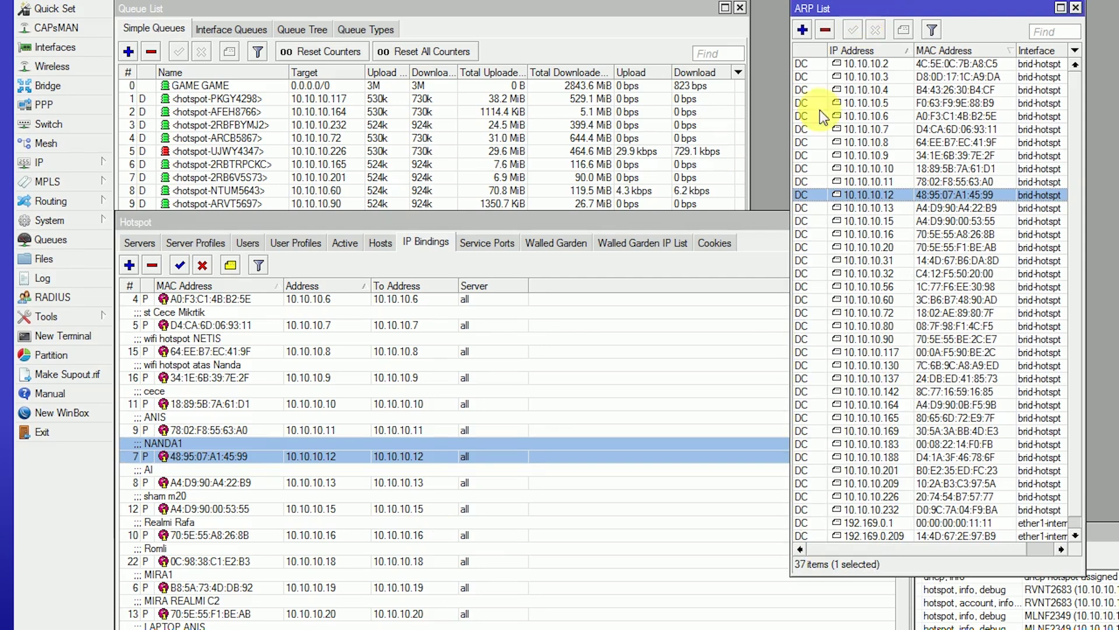
{"action": "left_click", "coordinate": [770, 221]}
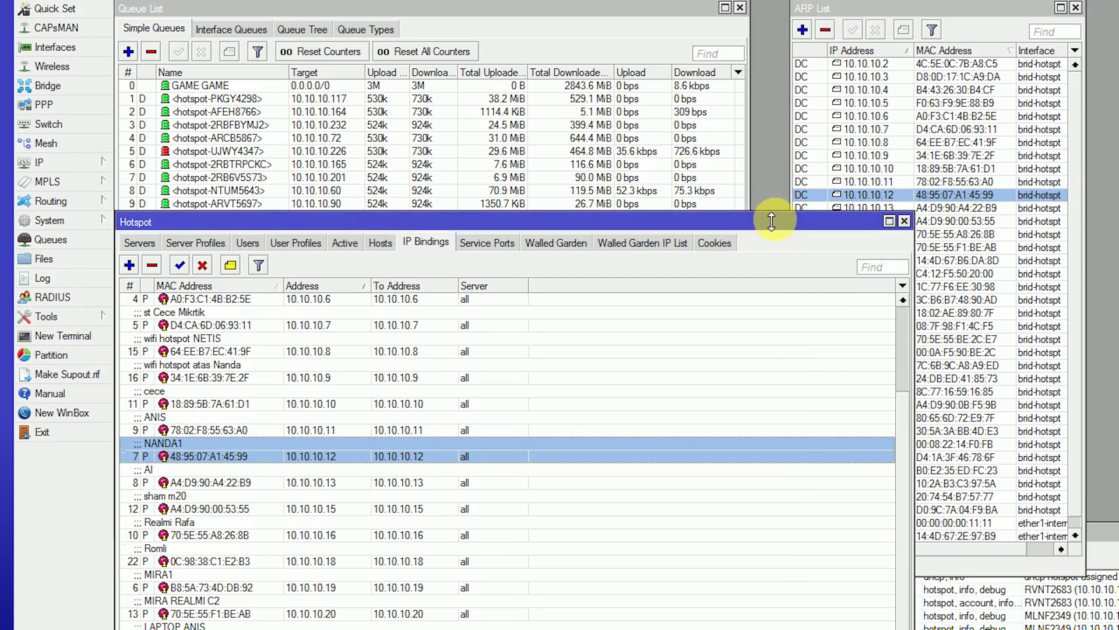
Narrow the Hotspot window to uncover more of the ARP List and lower it to reveal the simple queues.
{"action": "left_click_drag", "start_coordinate": [777, 219], "coordinate": [778, 227]}
{"action": "left_click", "coordinate": [862, 194]}
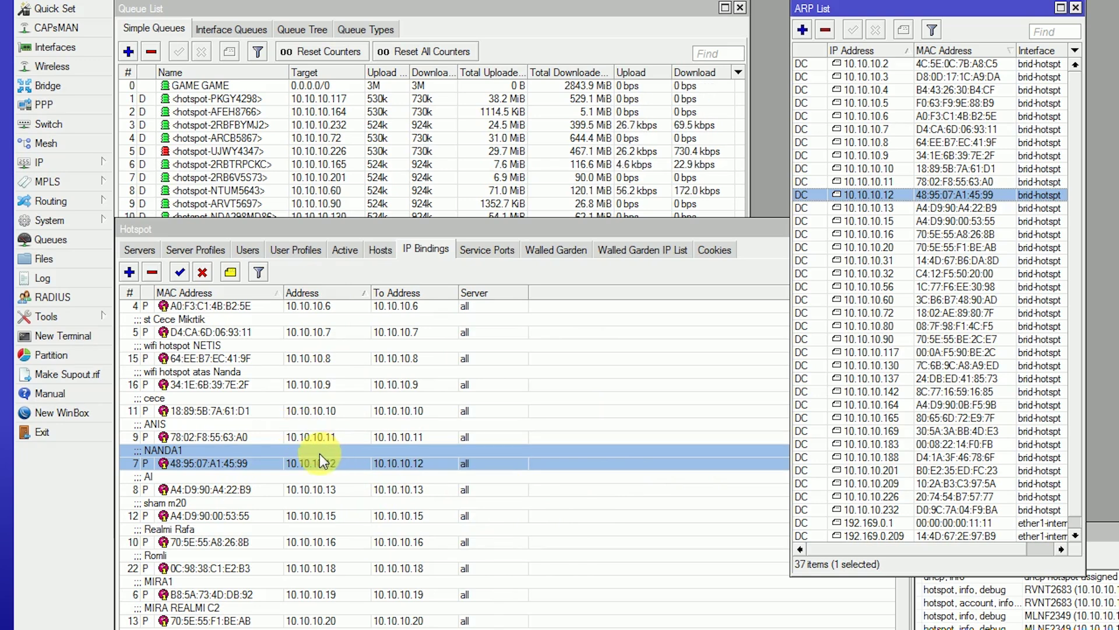
{"action": "left_click", "coordinate": [469, 228]}
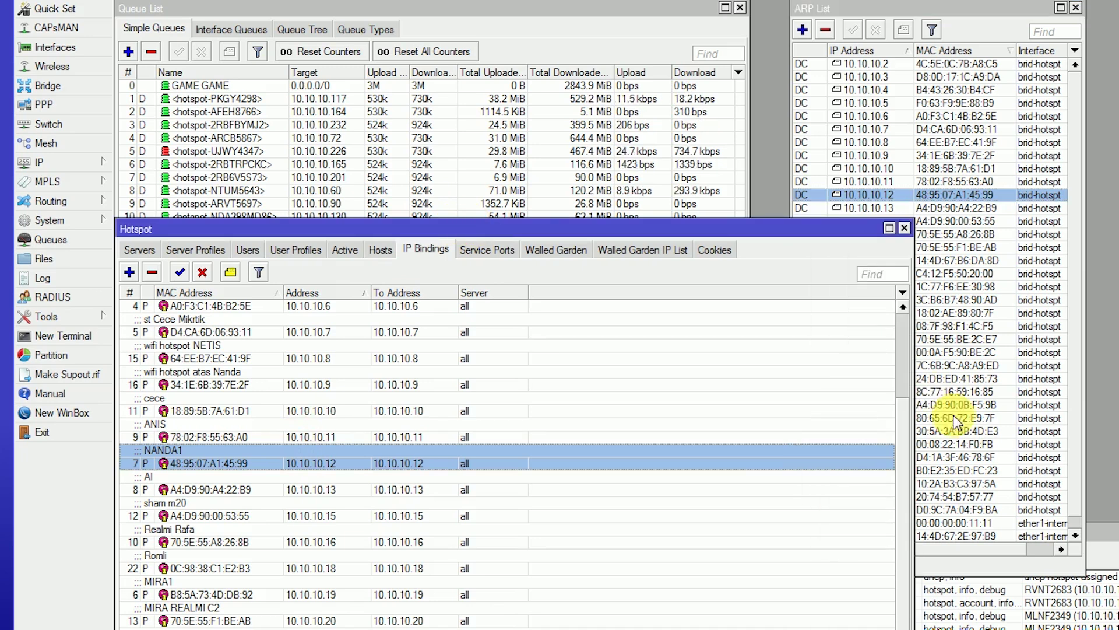
{"action": "left_click_drag", "start_coordinate": [913, 454], "coordinate": [896, 455]}
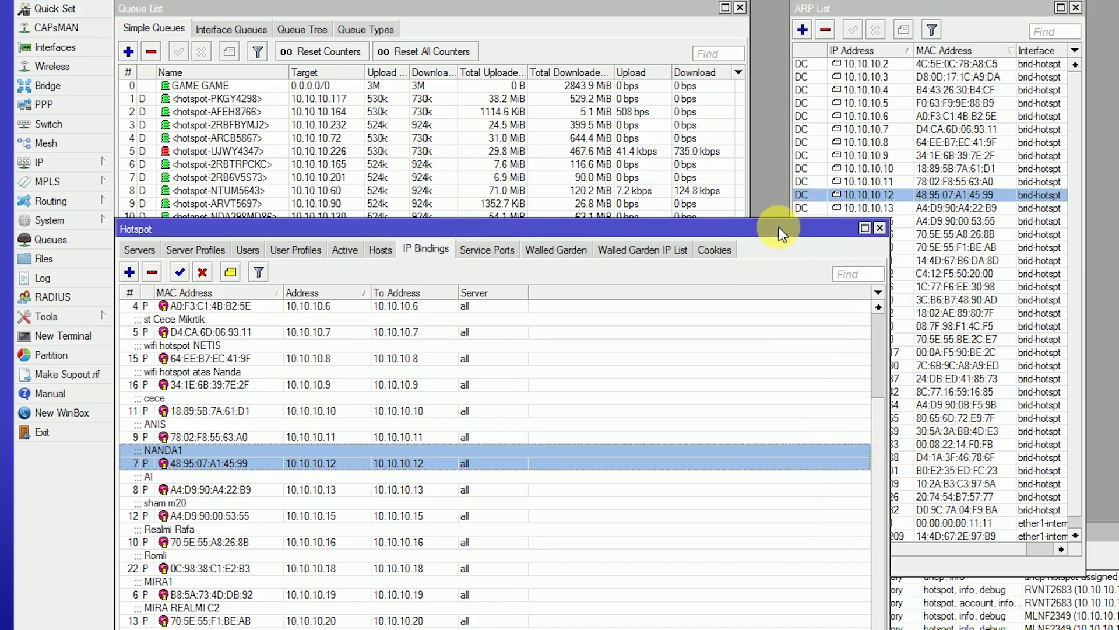
{"action": "left_click_drag", "start_coordinate": [789, 225], "coordinate": [728, 334]}
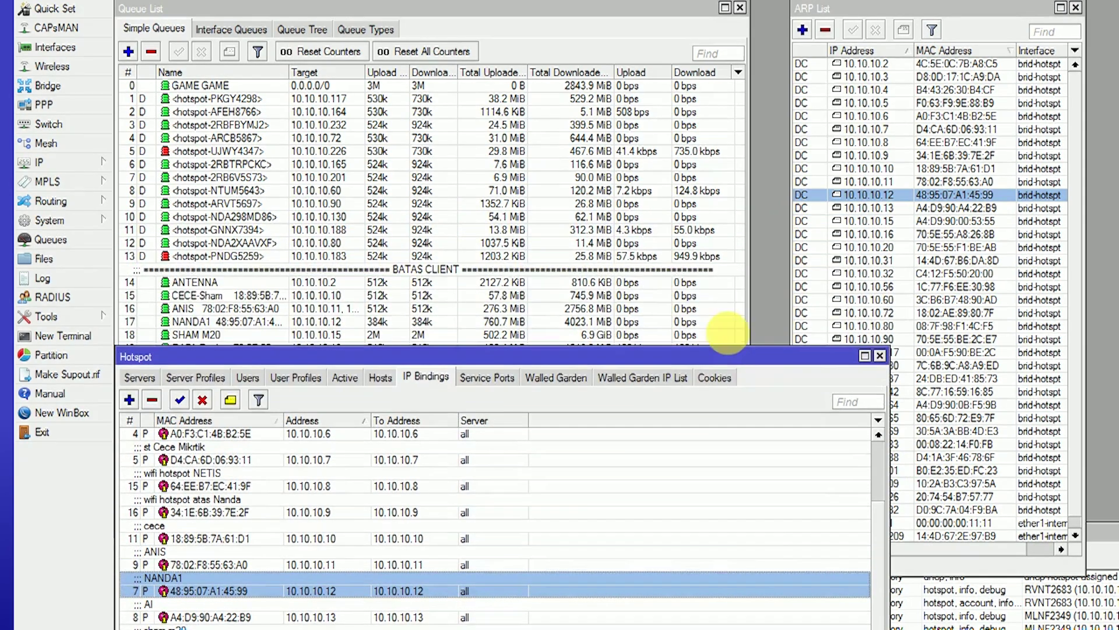
Open the router's user list, view its groups, and select the read-only account user1 among the users.
{"action": "left_click", "coordinate": [47, 222]}
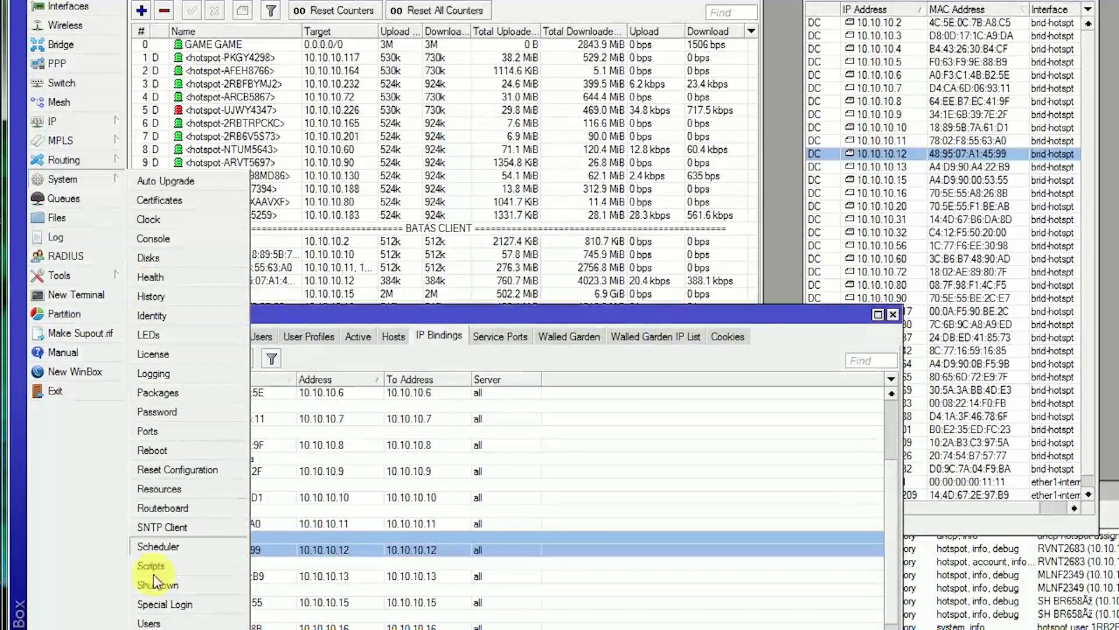
{"action": "left_click", "coordinate": [152, 623]}
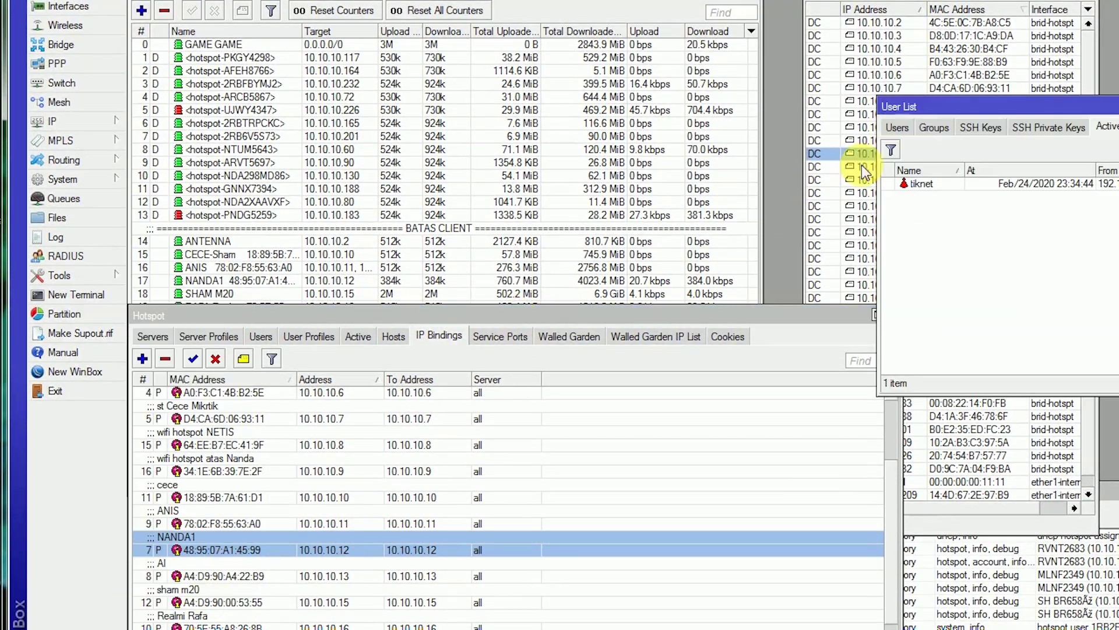
{"action": "left_click", "coordinate": [931, 127]}
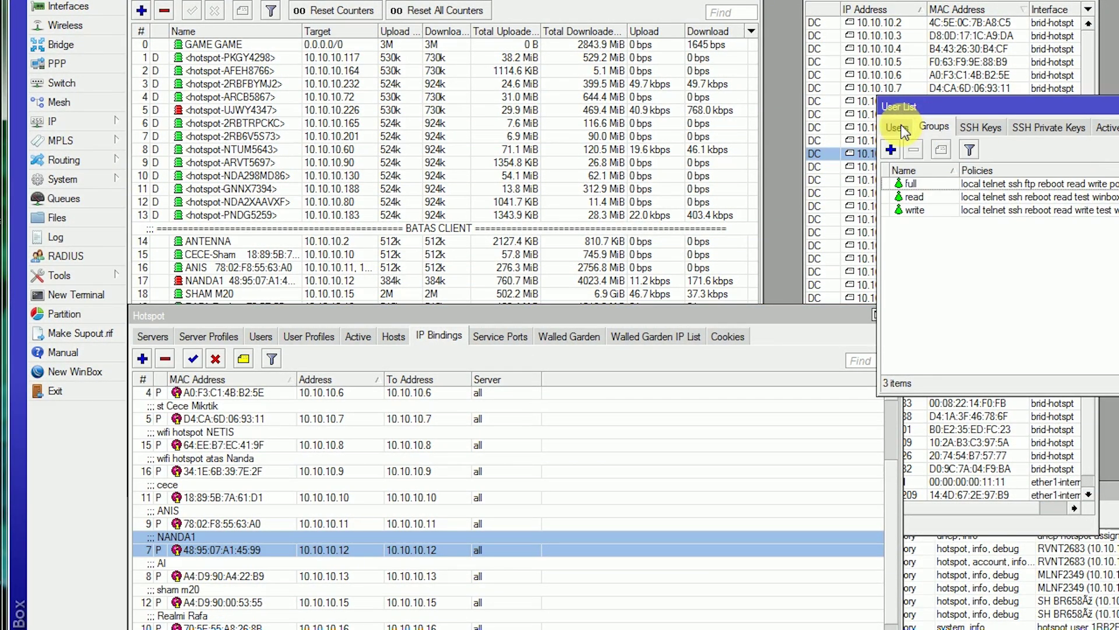
{"action": "left_click", "coordinate": [897, 127]}
{"action": "left_click", "coordinate": [929, 209]}
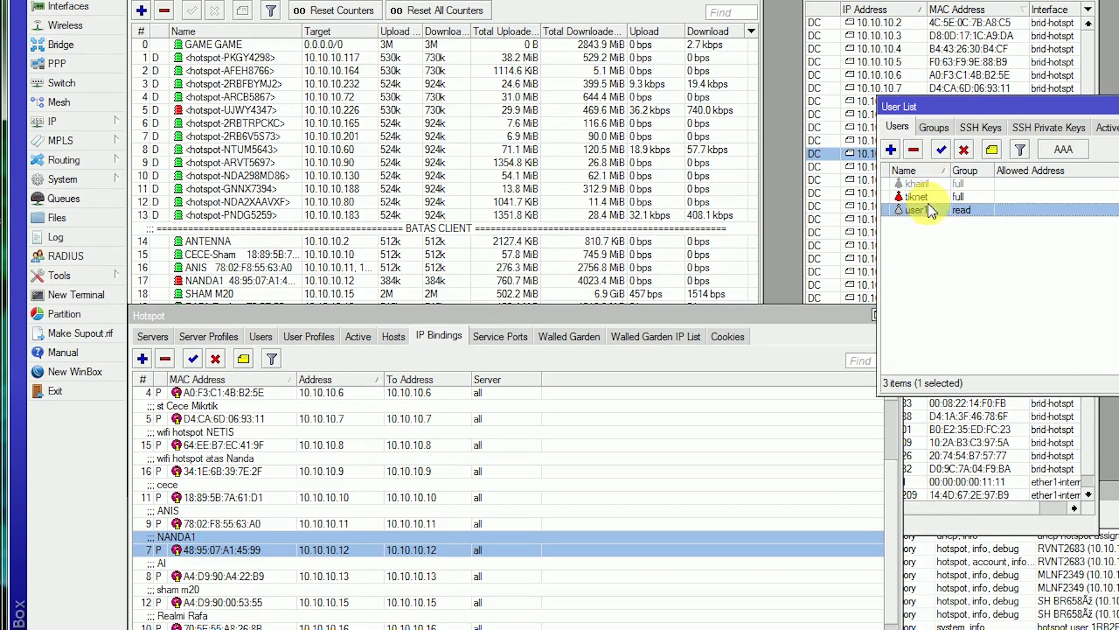
View the form for a new router user without saving it, and close the User List.
{"action": "left_click", "coordinate": [891, 149]}
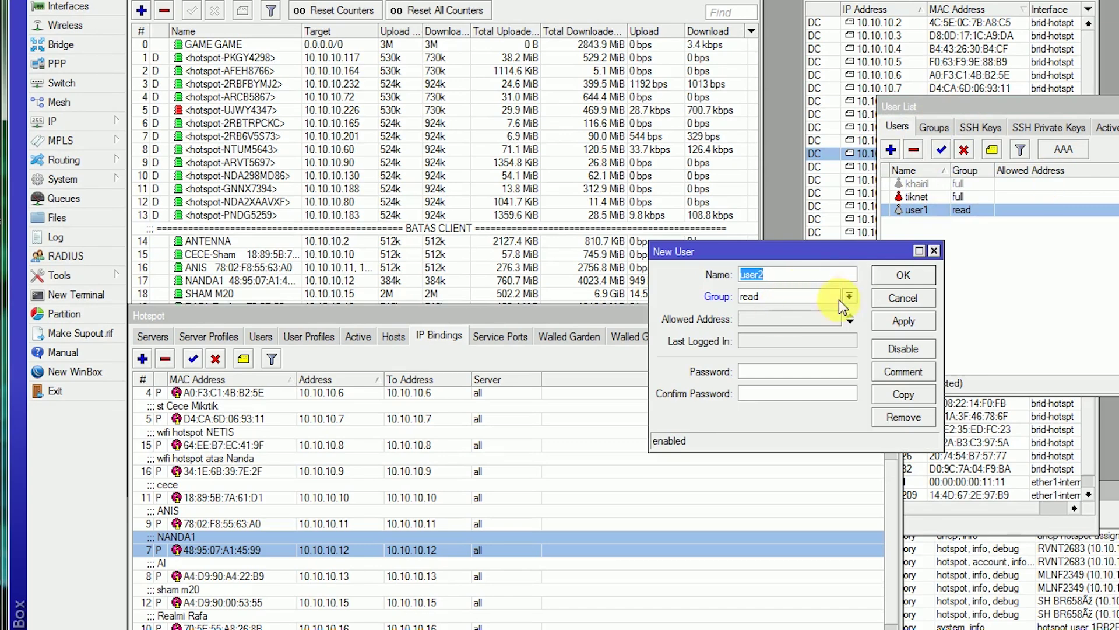
{"action": "left_click", "coordinate": [933, 251]}
{"action": "left_click_drag", "start_coordinate": [979, 117], "coordinate": [894, 124]}
{"action": "left_click_drag", "start_coordinate": [1037, 145], "coordinate": [633, 186]}
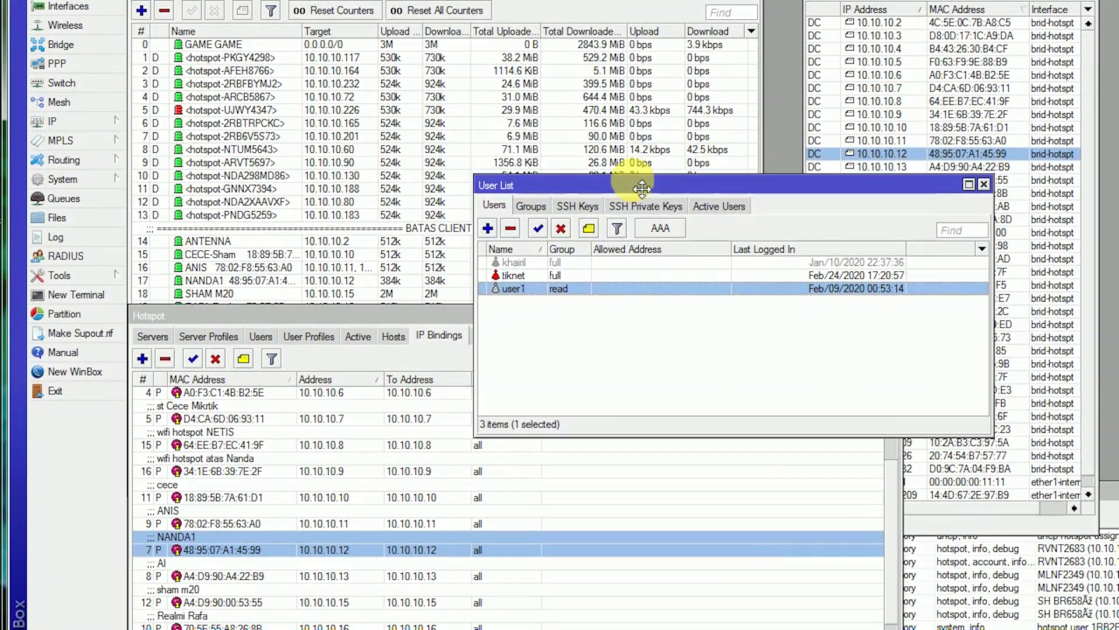
{"action": "left_click", "coordinate": [985, 185]}
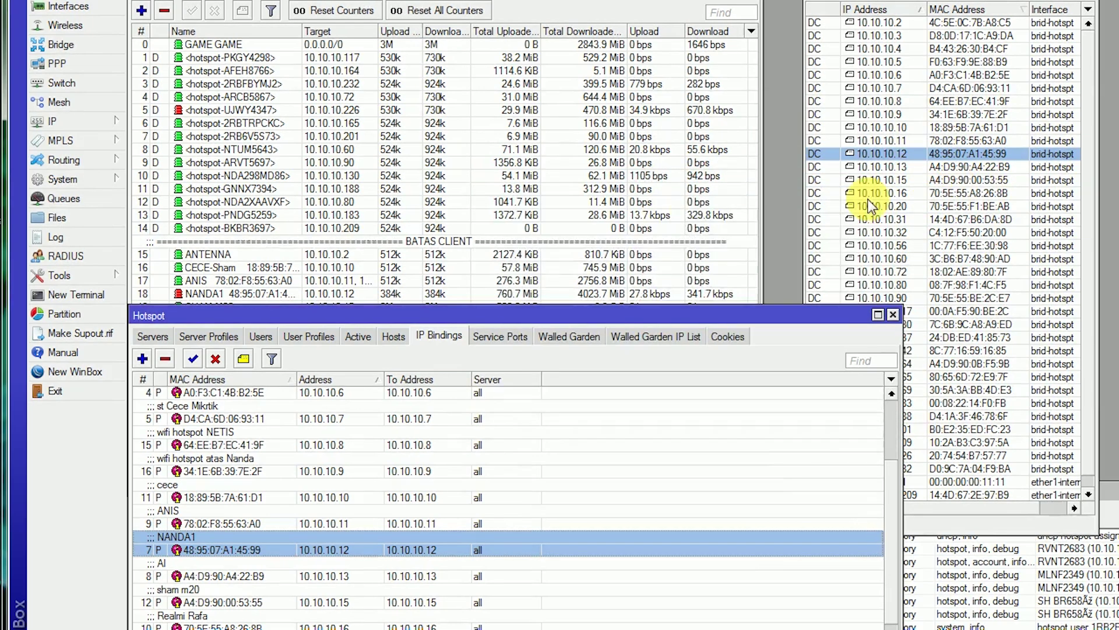
Open the IP Service List, inspect the ports of the winbox and www services, and close the list.
{"action": "left_click", "coordinate": [53, 126]}
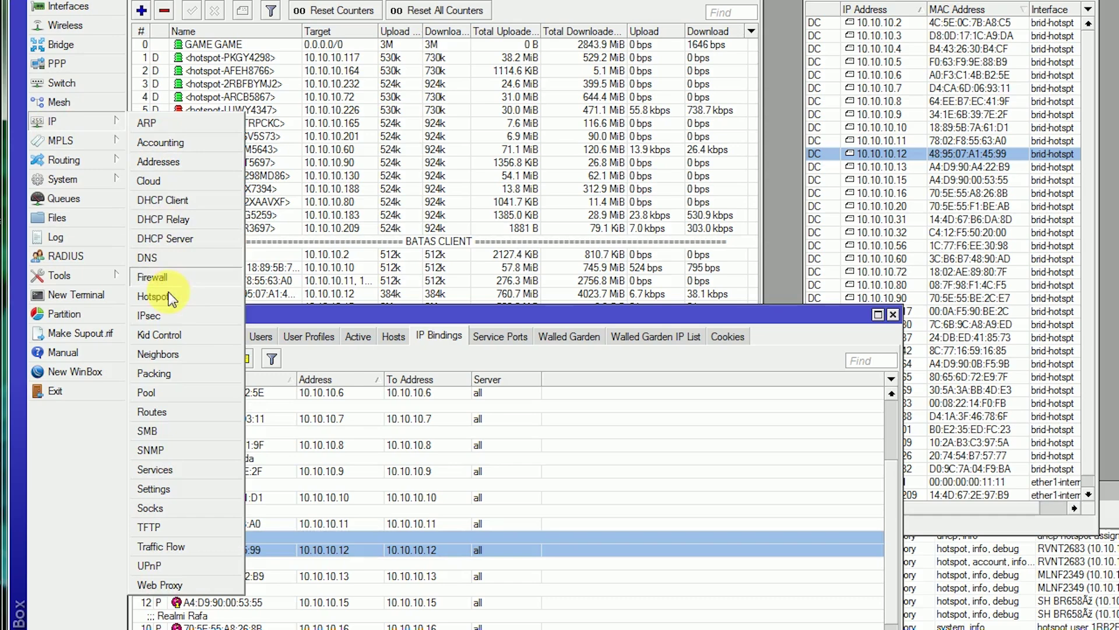
{"action": "left_click", "coordinate": [172, 470]}
{"action": "left_click", "coordinate": [511, 345]}
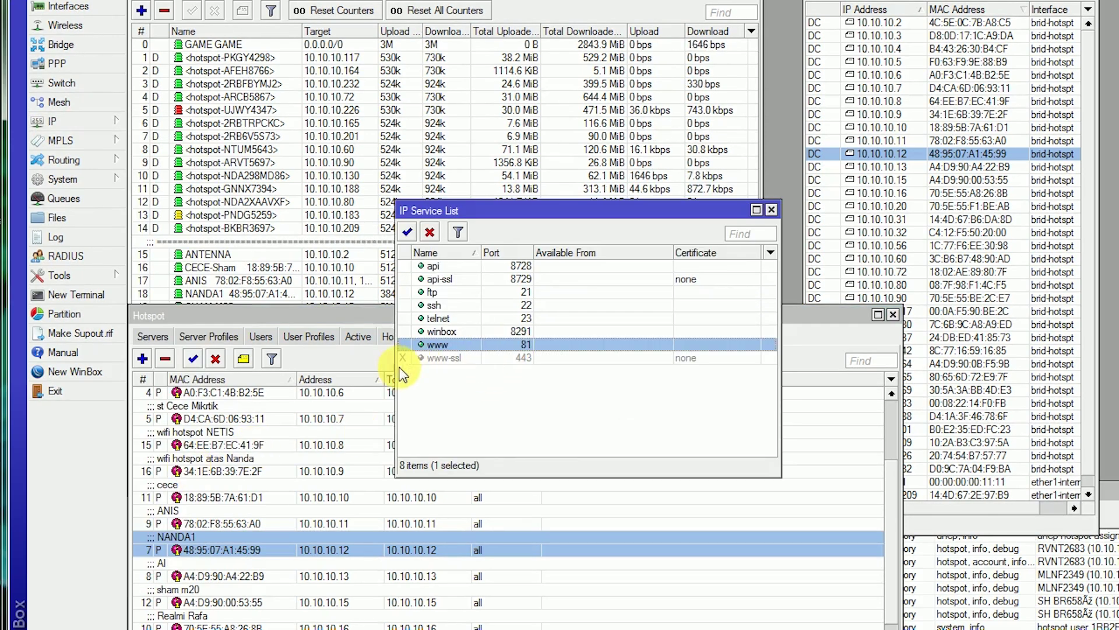
{"action": "left_click_drag", "start_coordinate": [407, 376], "coordinate": [385, 376]}
{"action": "left_click", "coordinate": [457, 331]}
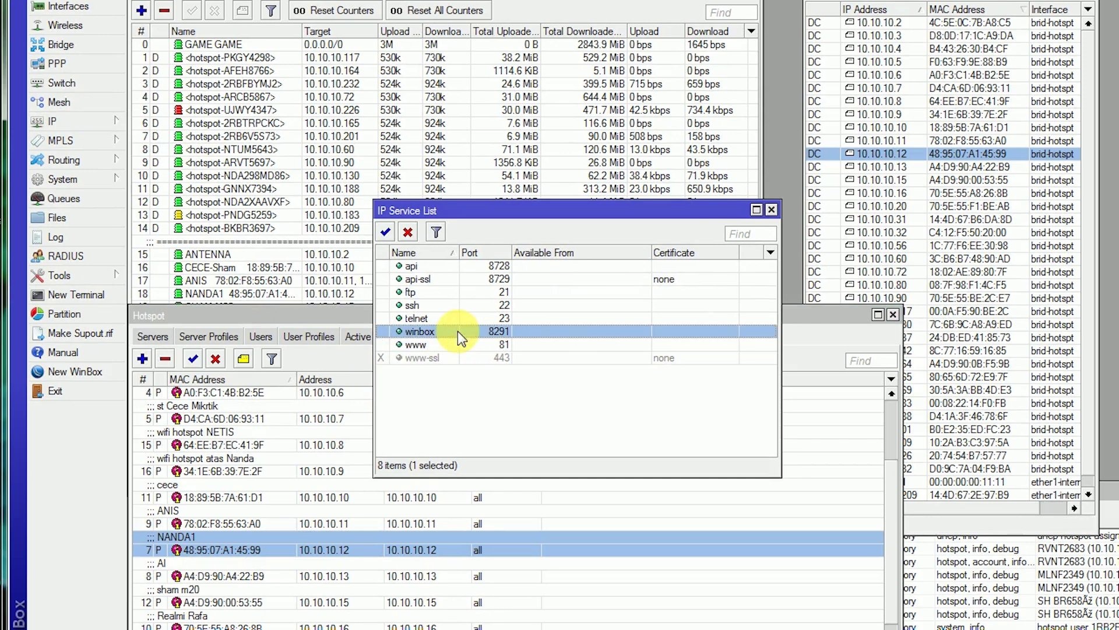
{"action": "left_click", "coordinate": [458, 344]}
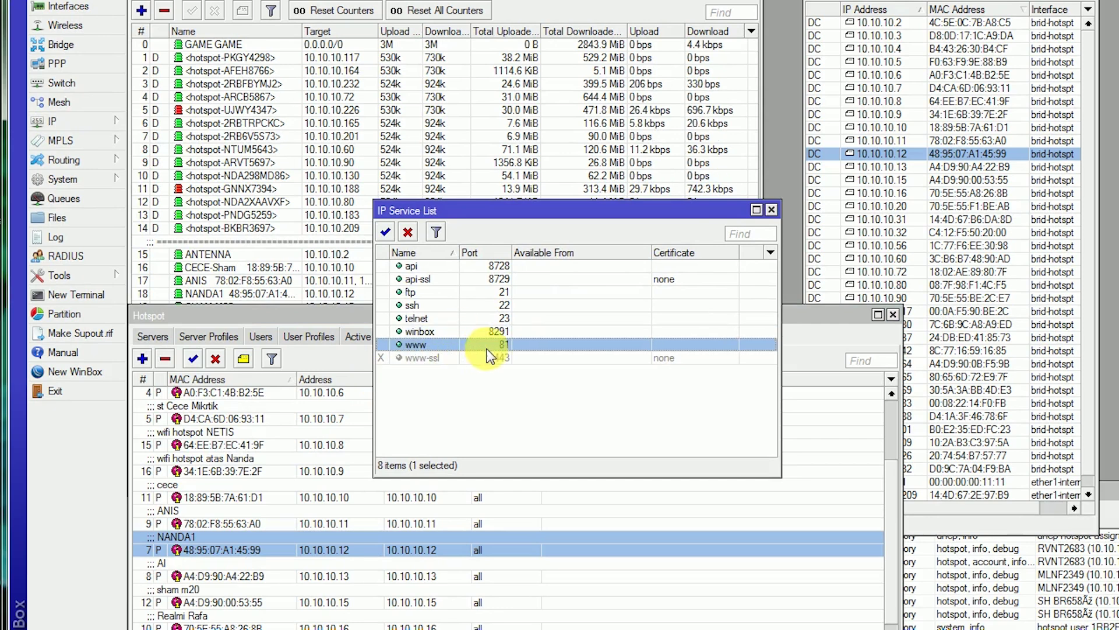
{"action": "left_click_drag", "start_coordinate": [522, 258], "coordinate": [525, 258]}
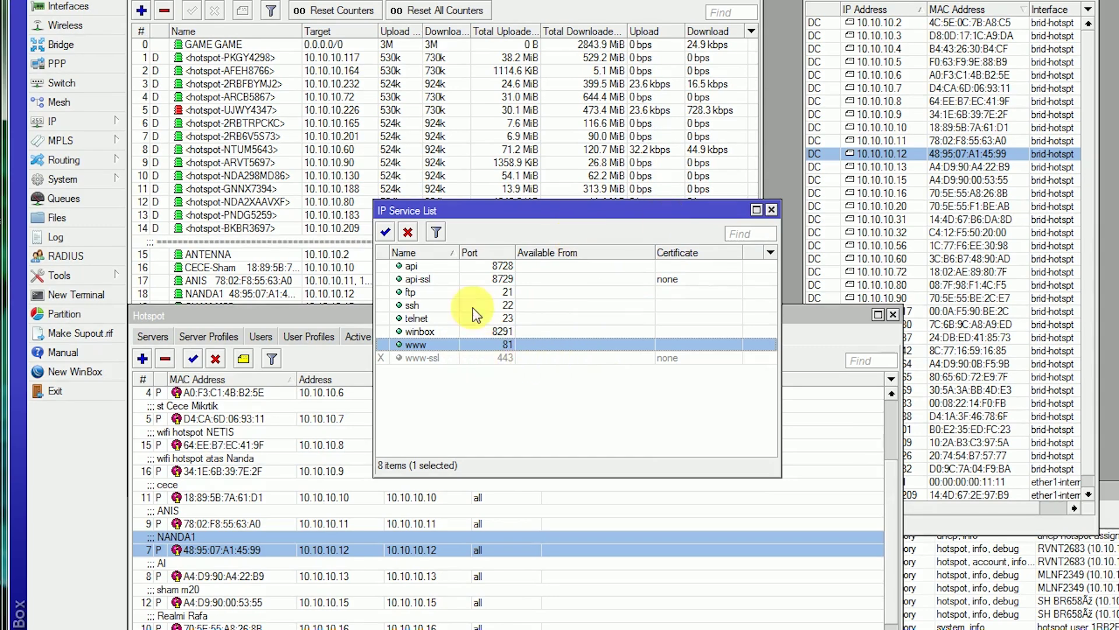
{"action": "left_click", "coordinate": [771, 210]}
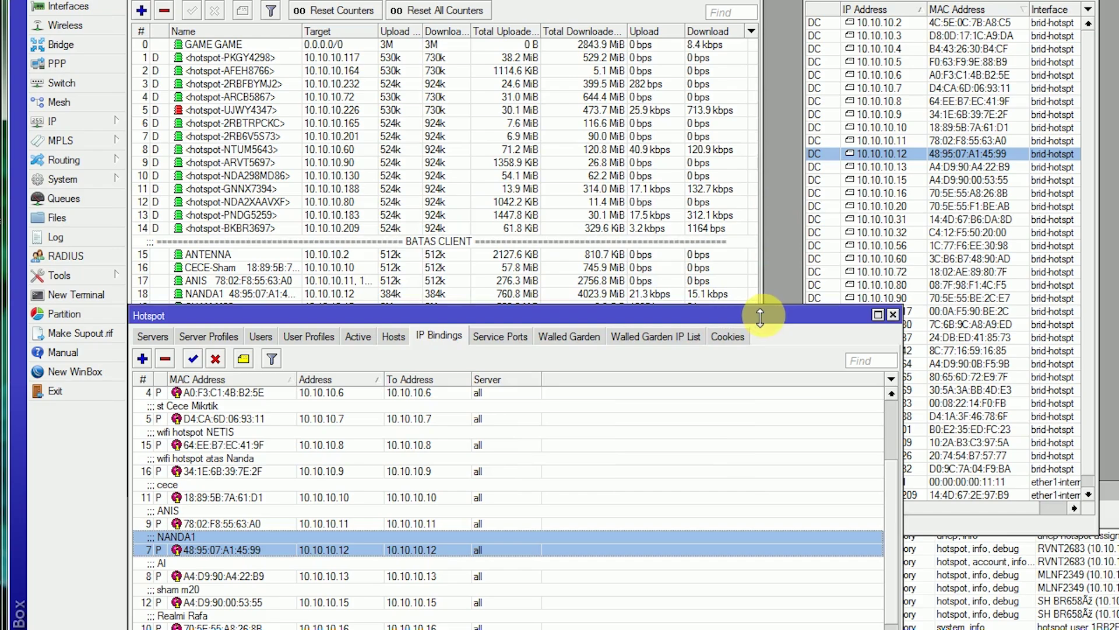
Lower the Hotspot window below the complete simple queue list and widen the Queue List slightly.
{"action": "left_click_drag", "start_coordinate": [761, 315], "coordinate": [773, 369]}
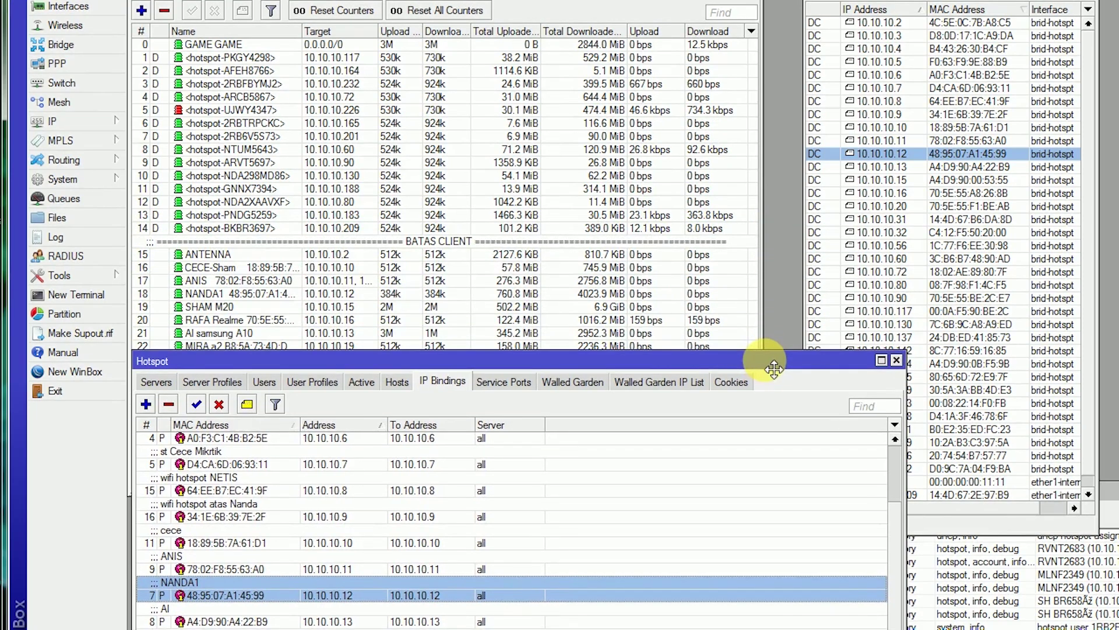
{"action": "left_click", "coordinate": [767, 320]}
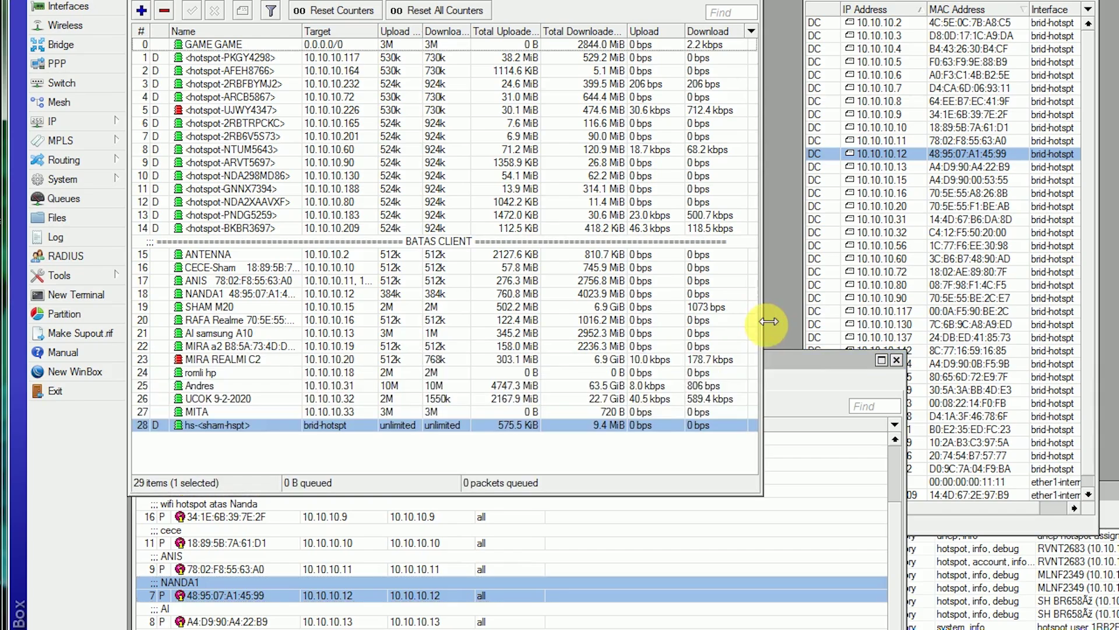
{"action": "left_click_drag", "start_coordinate": [808, 350], "coordinate": [779, 505]}
{"action": "left_click", "coordinate": [621, 424]}
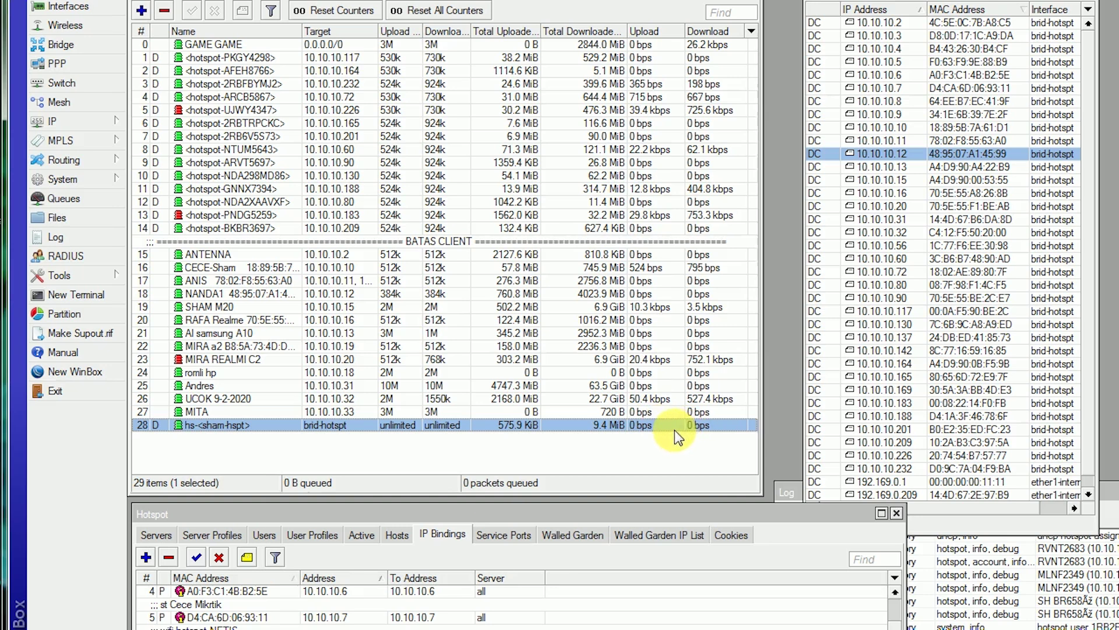
{"action": "left_click_drag", "start_coordinate": [770, 444], "coordinate": [783, 443]}
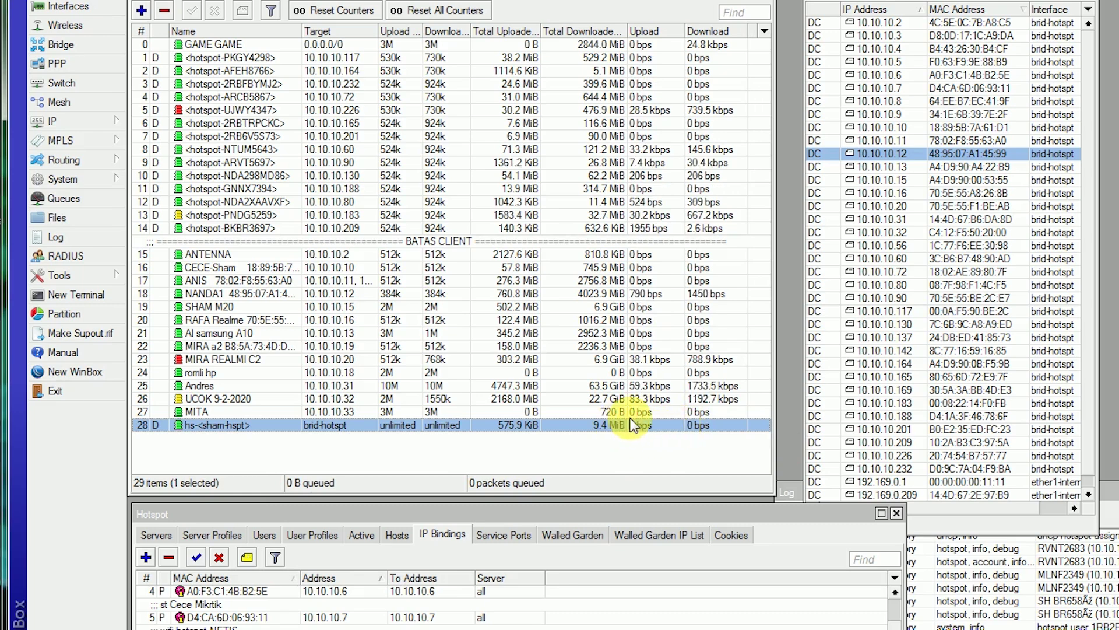
Raise the Hotspot window over the queues and switch it to the list of connected hosts.
{"action": "left_click_drag", "start_coordinate": [622, 512], "coordinate": [705, 96]}
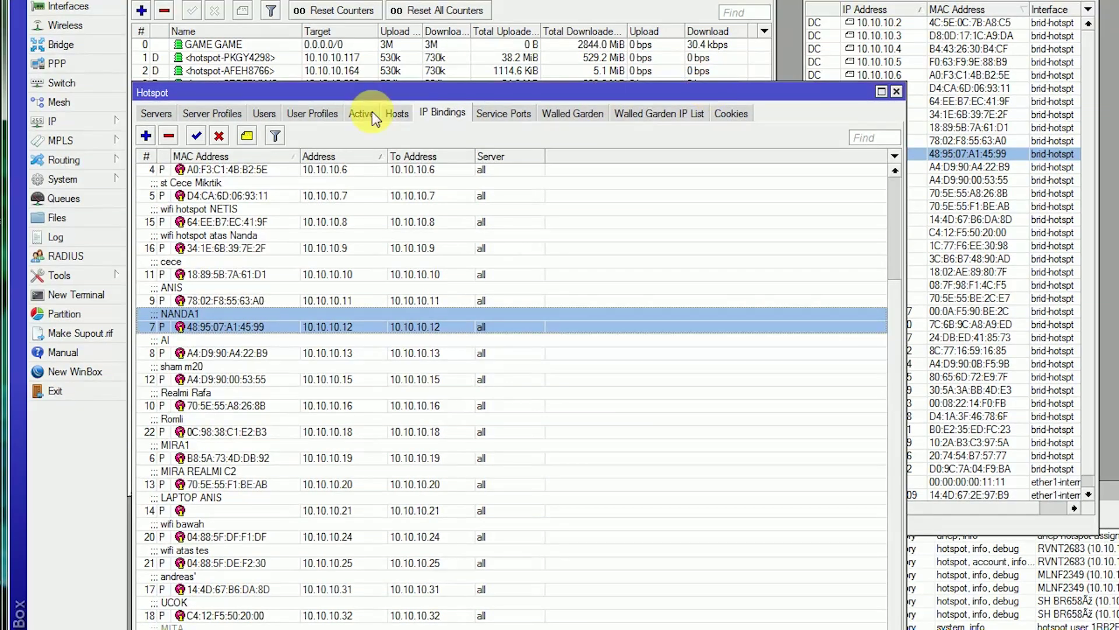
{"action": "left_click", "coordinate": [392, 113]}
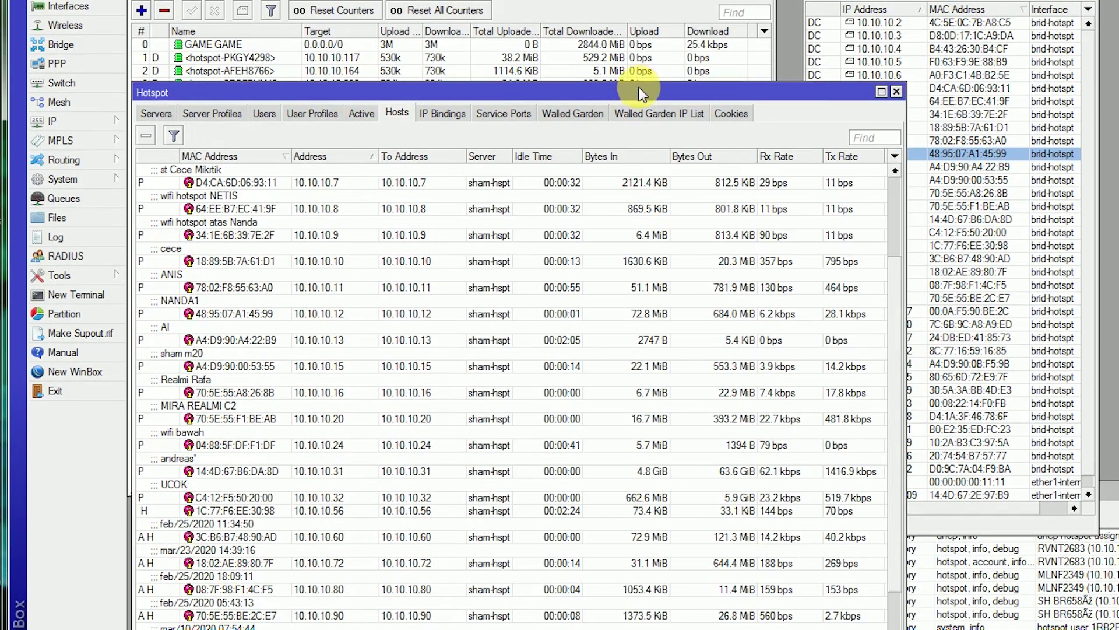
{"action": "left_click_drag", "start_coordinate": [637, 98], "coordinate": [645, 35]}
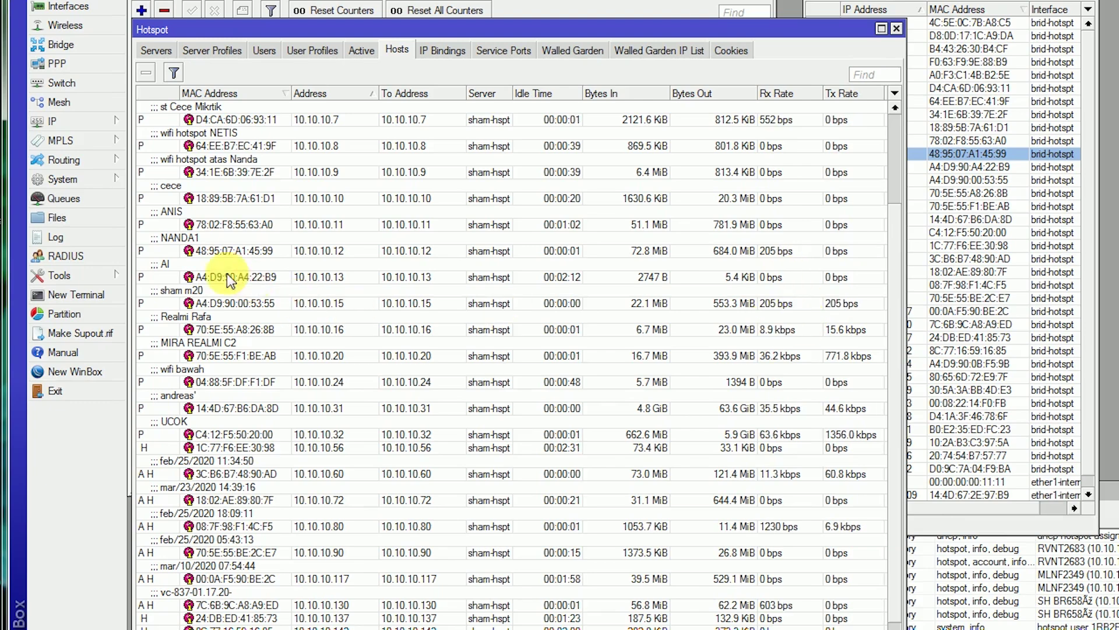
Examine the status flags of the hotspot hosts, including the flag description for host 10.10.10.60.
{"action": "scroll", "coordinate": [207, 186], "scroll_direction": "down", "scroll_amount": 2}
{"action": "scroll", "coordinate": [174, 121], "scroll_direction": "up", "scroll_amount": 2}
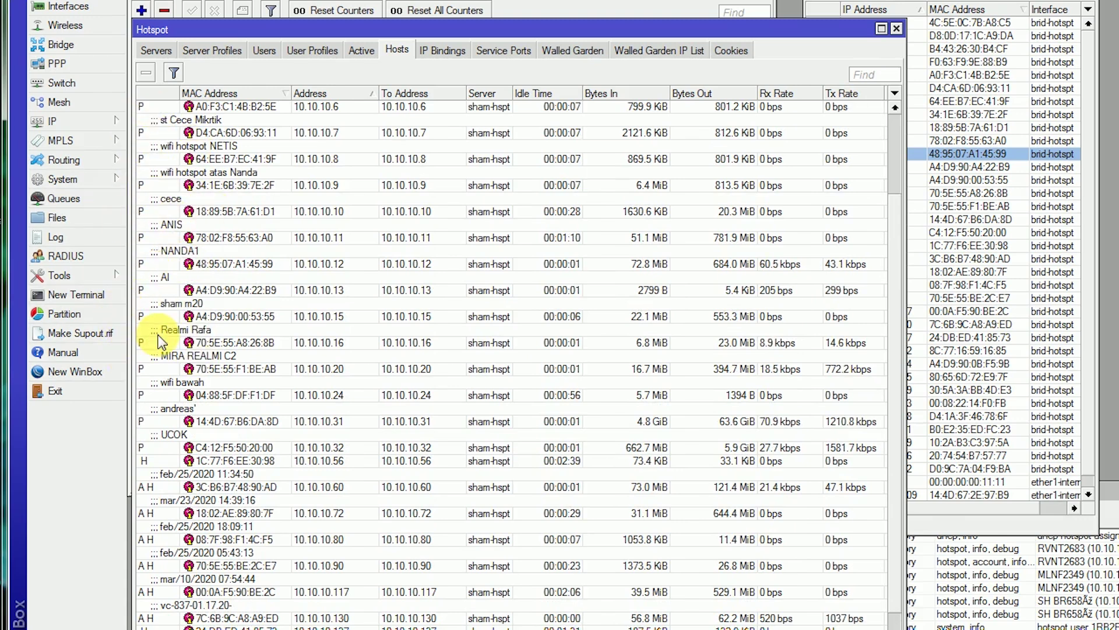
{"action": "scroll", "coordinate": [159, 355], "scroll_direction": "down", "scroll_amount": 2}
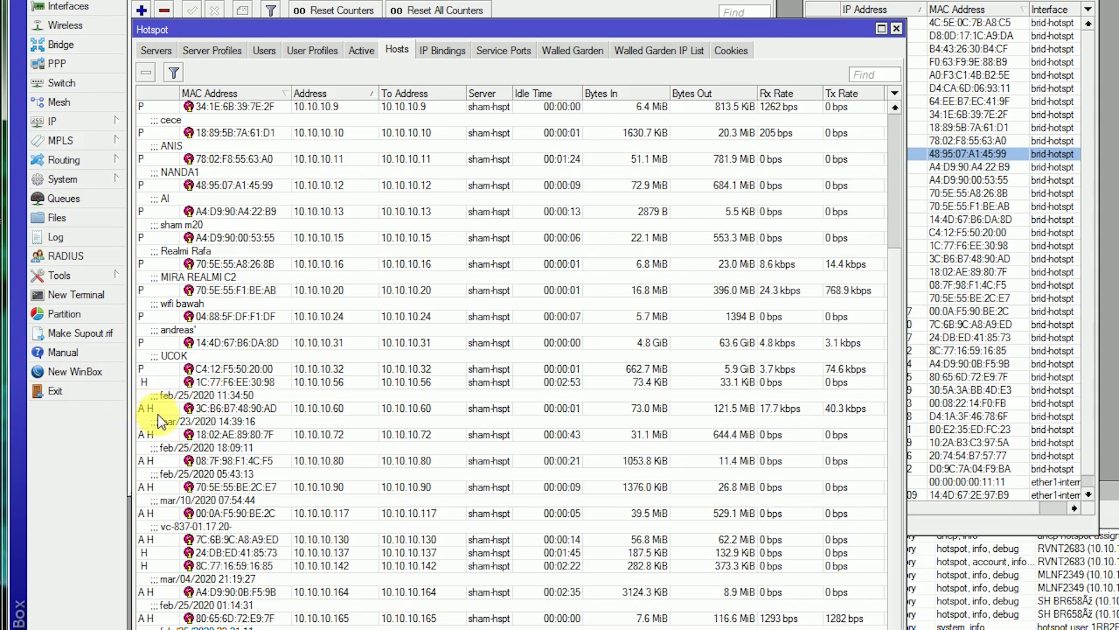
{"action": "mouse_move", "coordinate": [155, 417]}
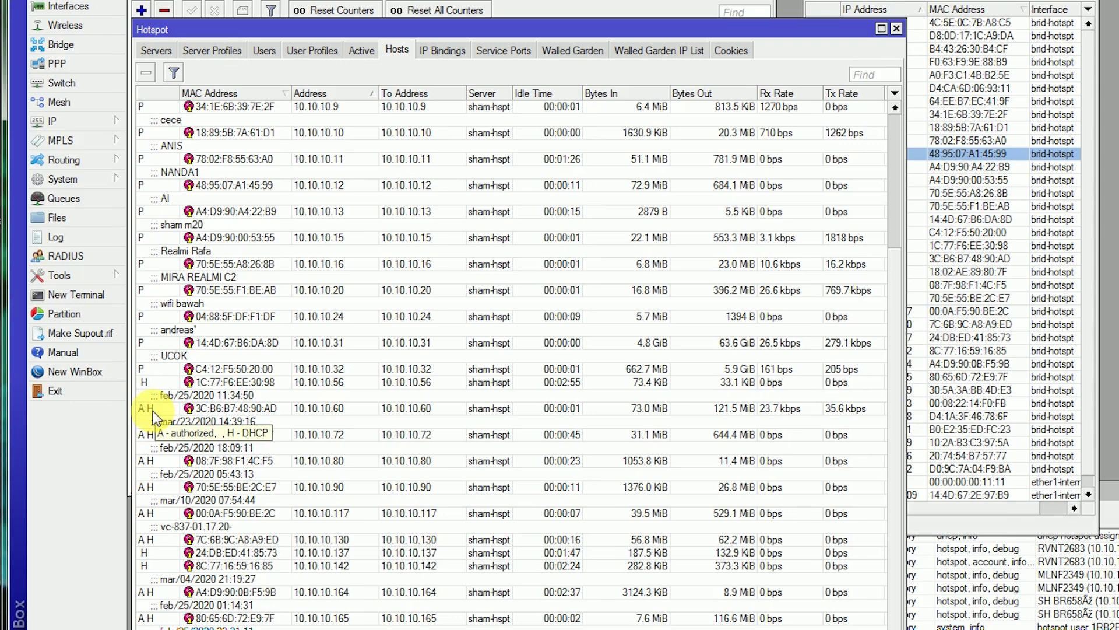
{"action": "scroll", "coordinate": [155, 415], "scroll_direction": "down", "scroll_amount": 4}
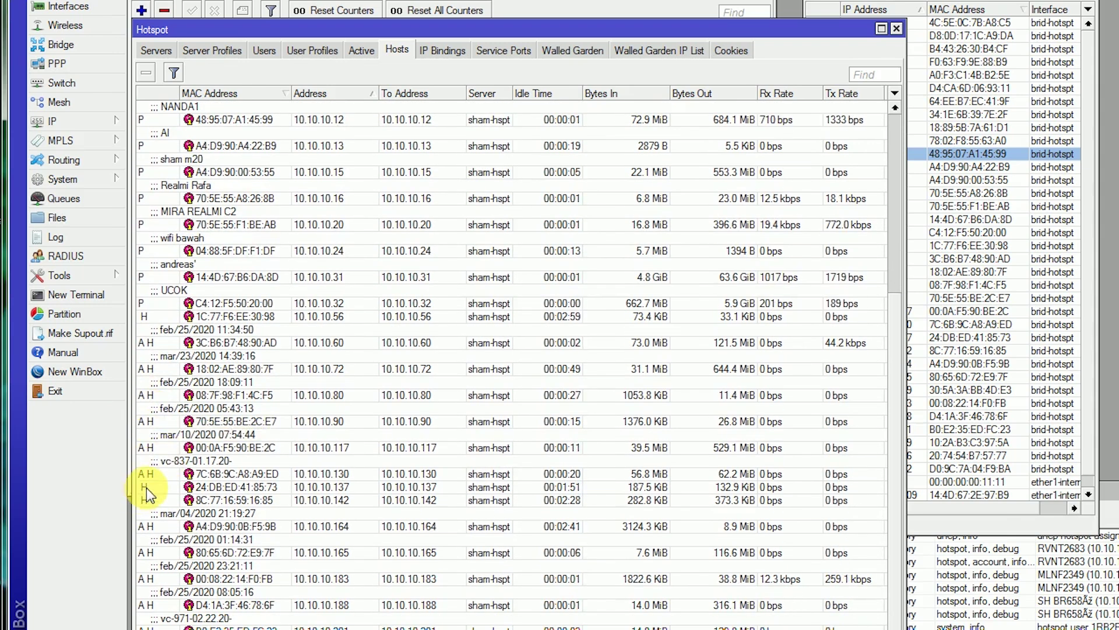
Select hosts 10.10.10.137 and 10.10.10.142 in turn to compare their flags and traffic.
{"action": "left_click", "coordinate": [728, 490]}
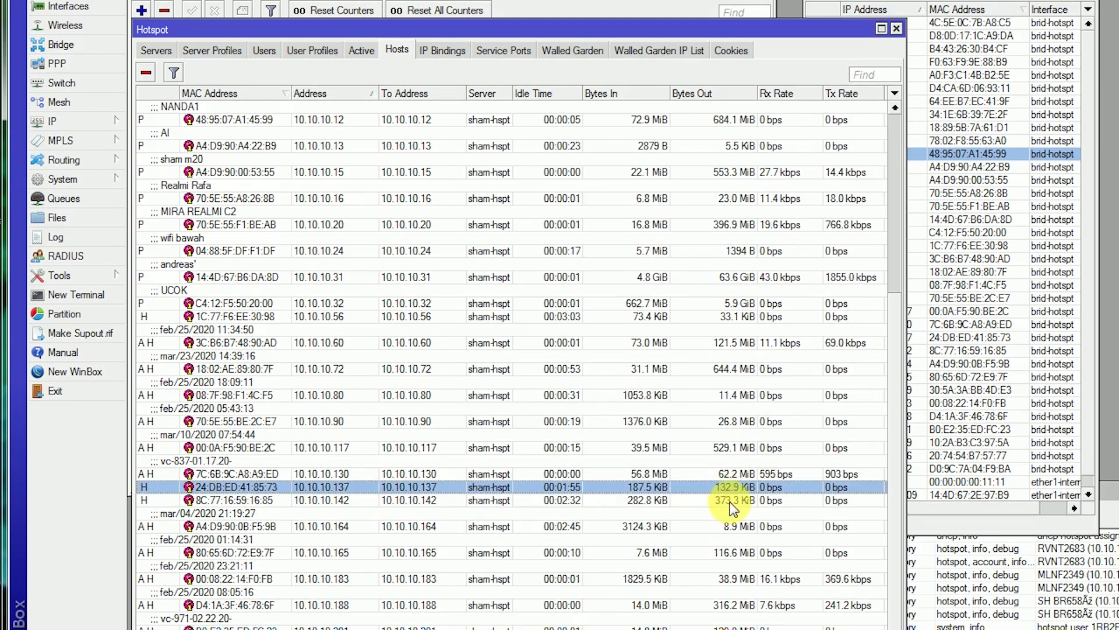
{"action": "left_click", "coordinate": [727, 500]}
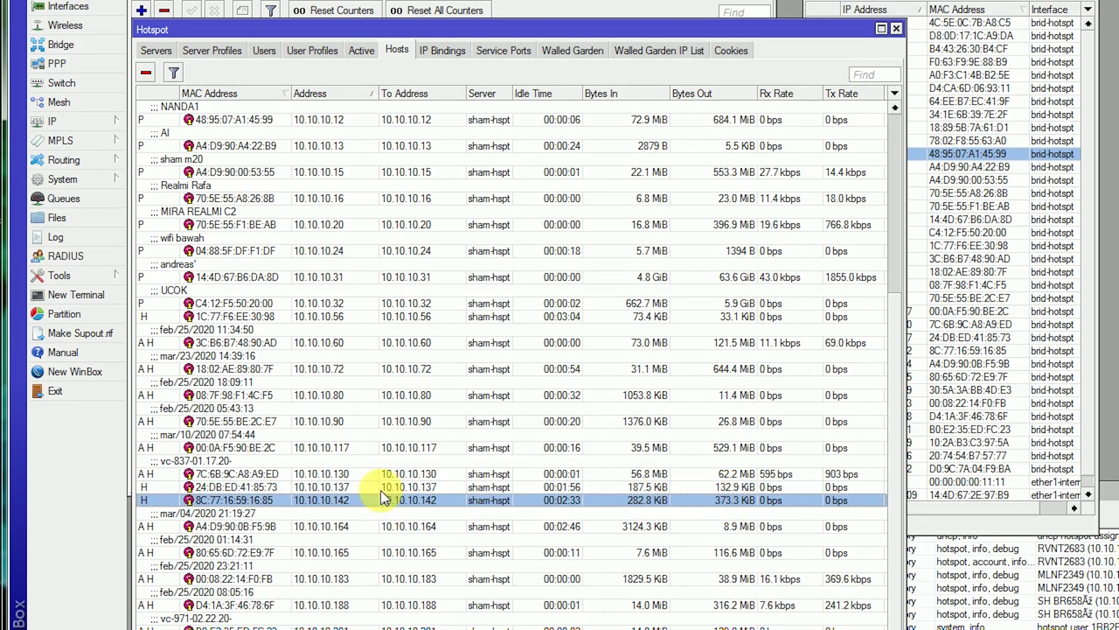
{"action": "left_click", "coordinate": [141, 487]}
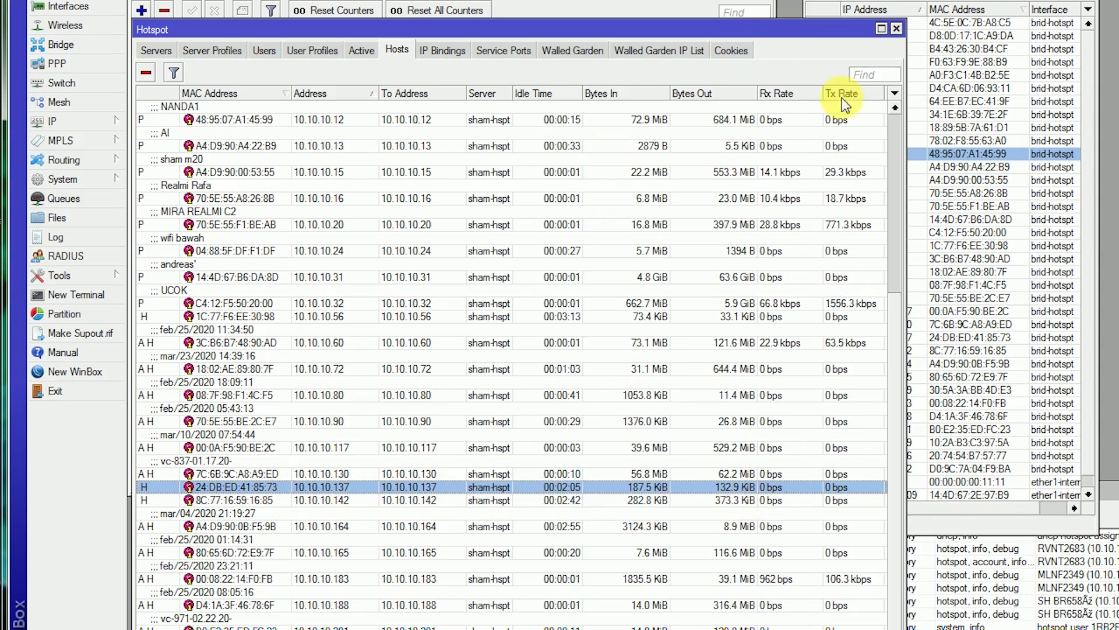
Review the first entries of the host list and move the Hotspot window back down below the simple queues.
{"action": "scroll", "coordinate": [583, 341], "scroll_direction": "up", "scroll_amount": 1}
{"action": "scroll", "coordinate": [585, 338], "scroll_direction": "up", "scroll_amount": 2}
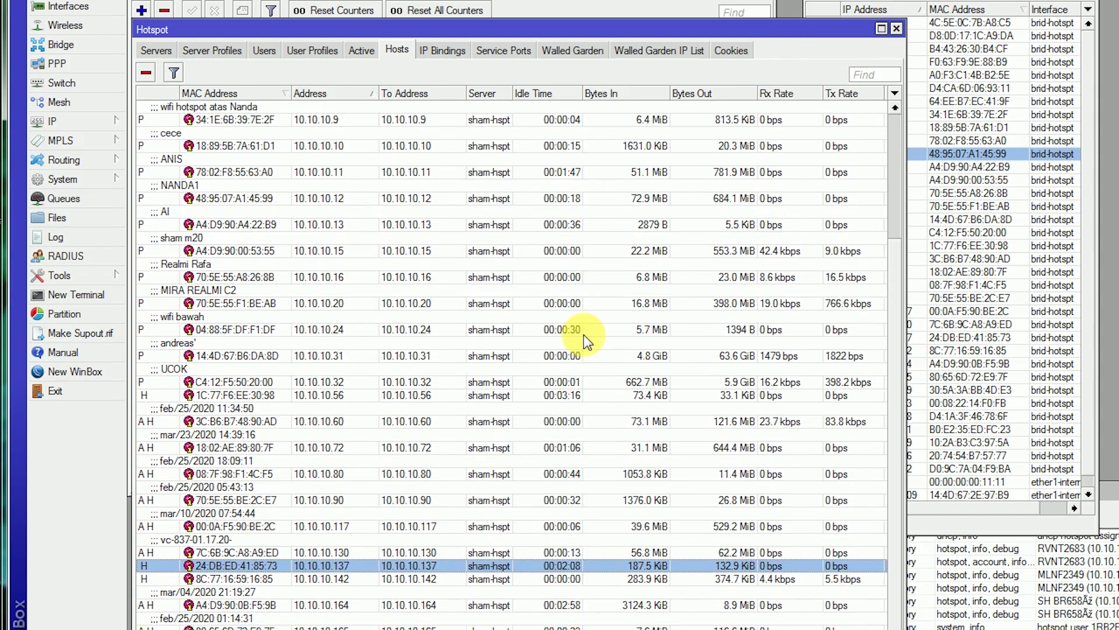
{"action": "scroll", "coordinate": [585, 338], "scroll_direction": "up", "scroll_amount": 4}
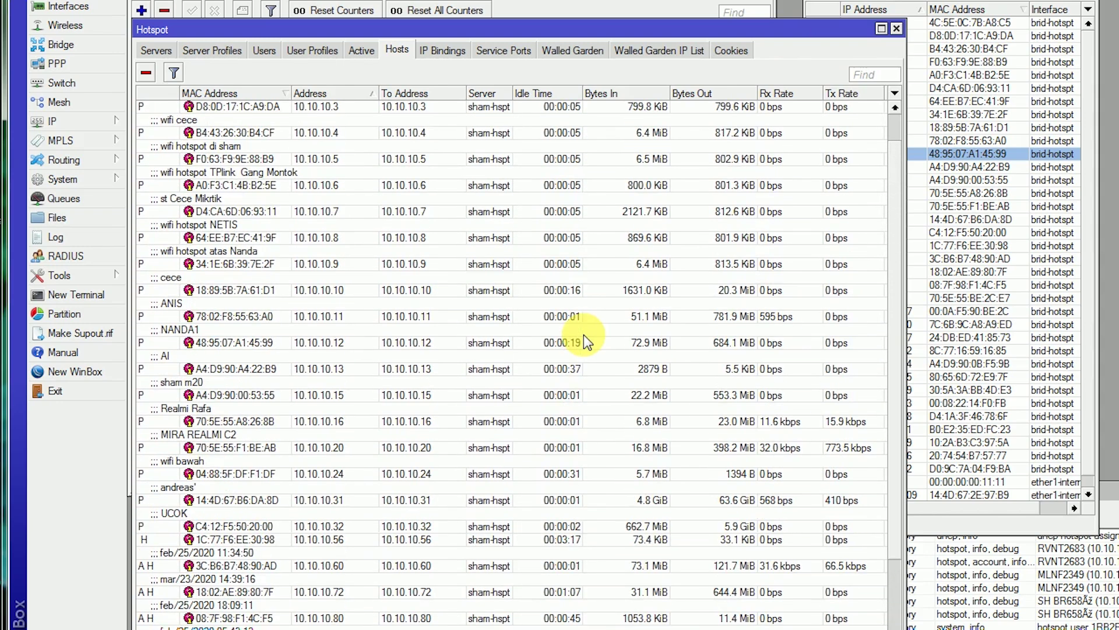
{"action": "left_click_drag", "start_coordinate": [835, 23], "coordinate": [777, 481]}
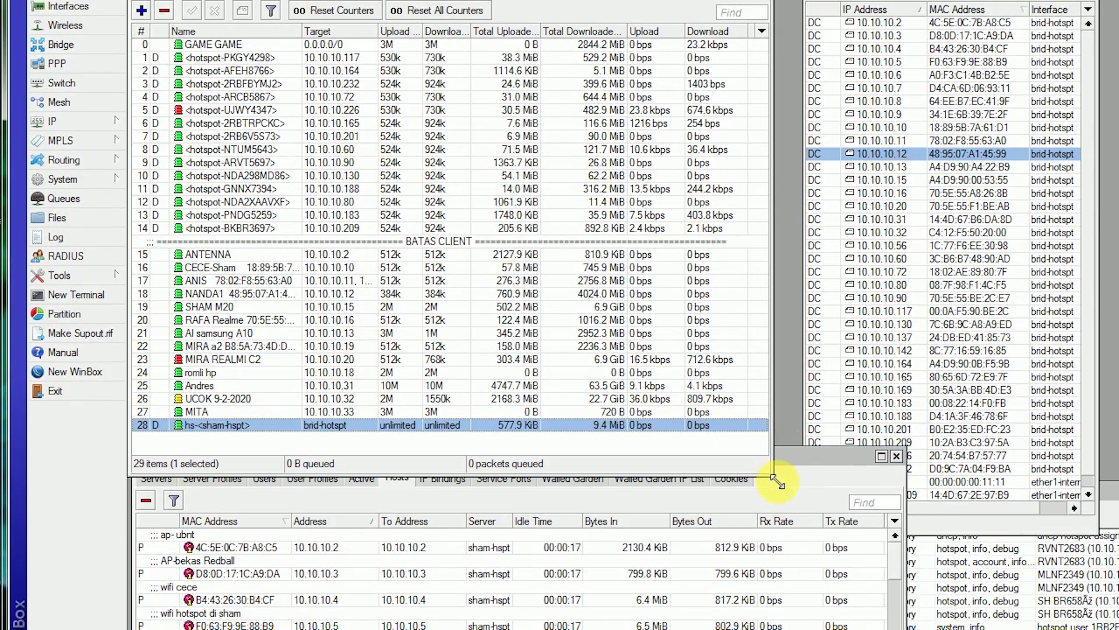
{"action": "mouse_move", "coordinate": [828, 457]}
{"action": "left_mouse_down"}
{"action": "mouse_move", "coordinate": [839, 359]}
{"action": "mouse_move", "coordinate": [827, 461]}
{"action": "mouse_move", "coordinate": [837, 463]}
{"action": "left_mouse_up"}
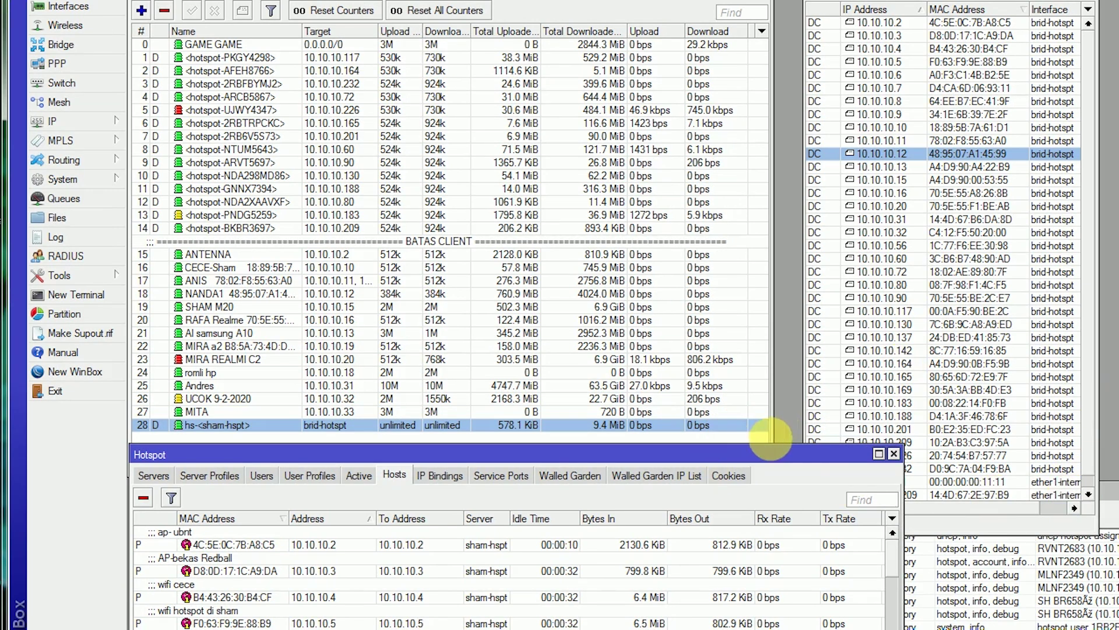
Raise the queue list and try the hs-<sham-hspt> queue at positions 11 and 2 before returning it to the end at 28.
{"action": "left_click", "coordinate": [778, 442]}
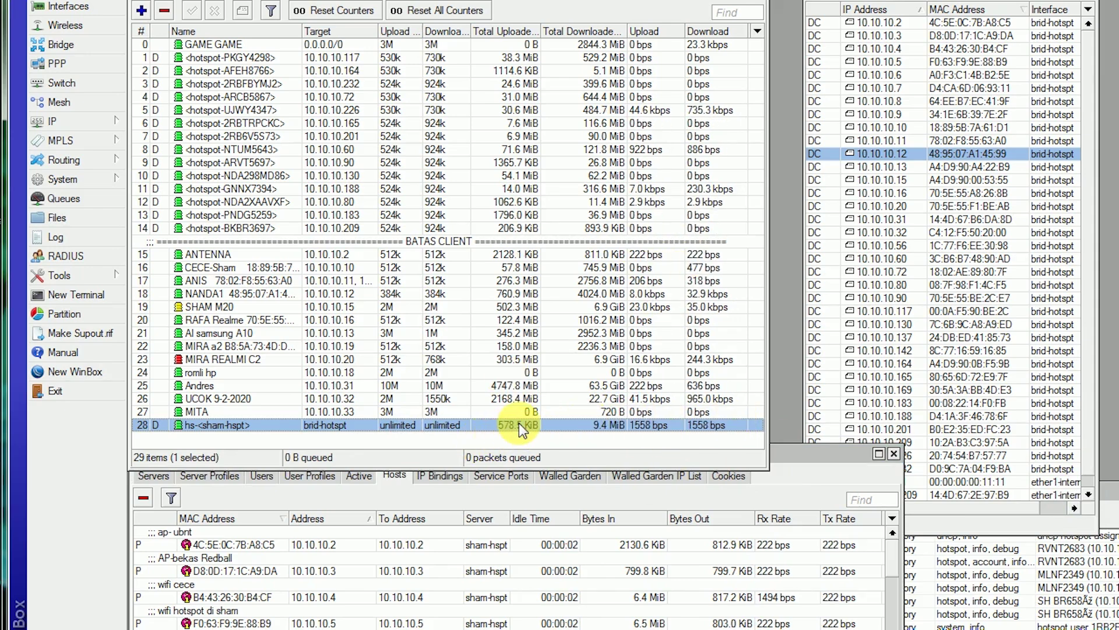
{"action": "left_click_drag", "start_coordinate": [521, 428], "coordinate": [512, 188]}
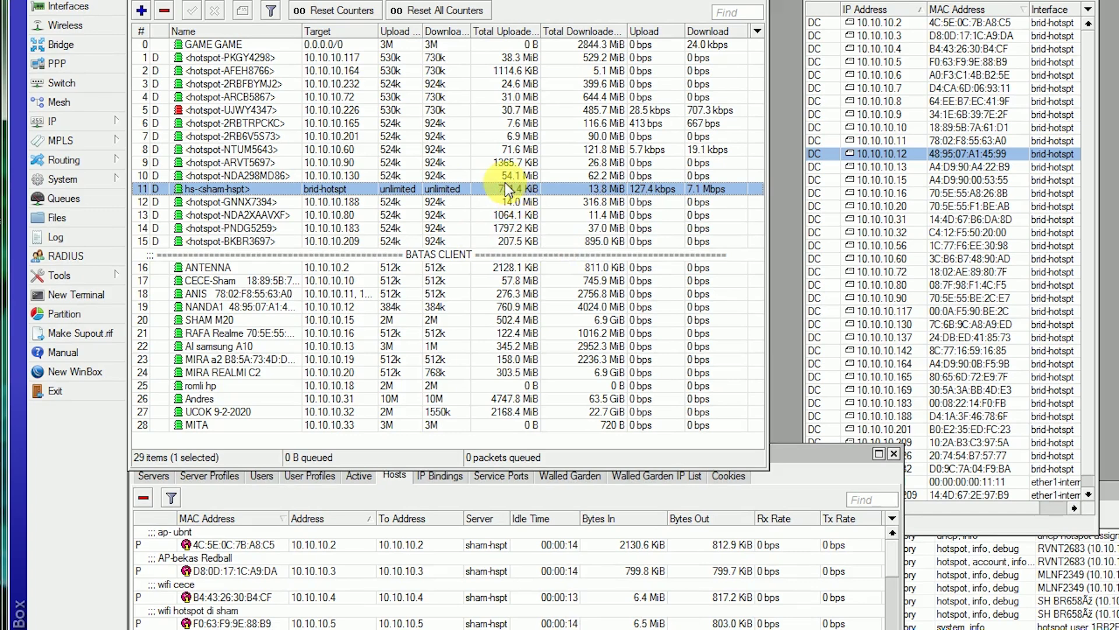
{"action": "left_click_drag", "start_coordinate": [502, 191], "coordinate": [508, 86]}
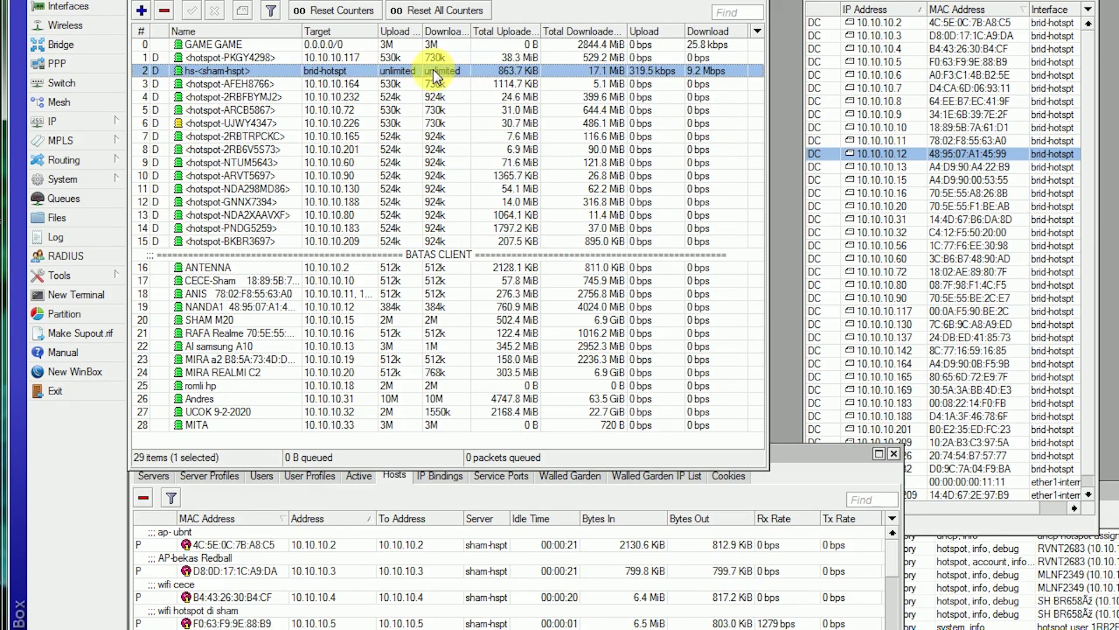
{"action": "left_click_drag", "start_coordinate": [434, 72], "coordinate": [405, 457]}
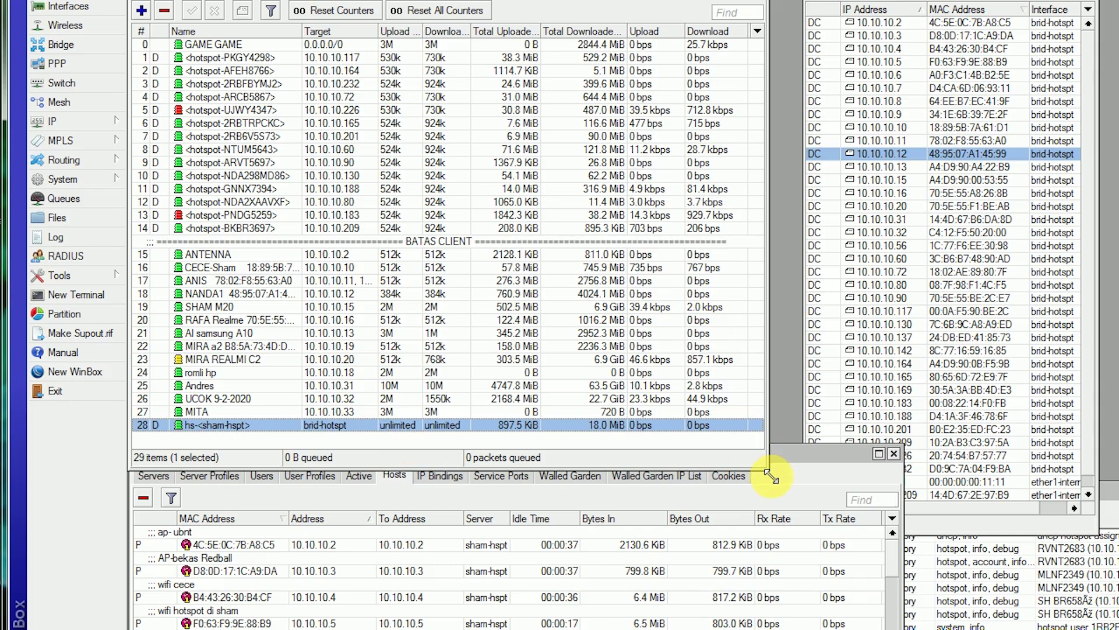
Move the Queue List window down until its title bar shows and narrow the window slightly.
{"action": "left_click_drag", "start_coordinate": [641, 0], "coordinate": [641, 9]}
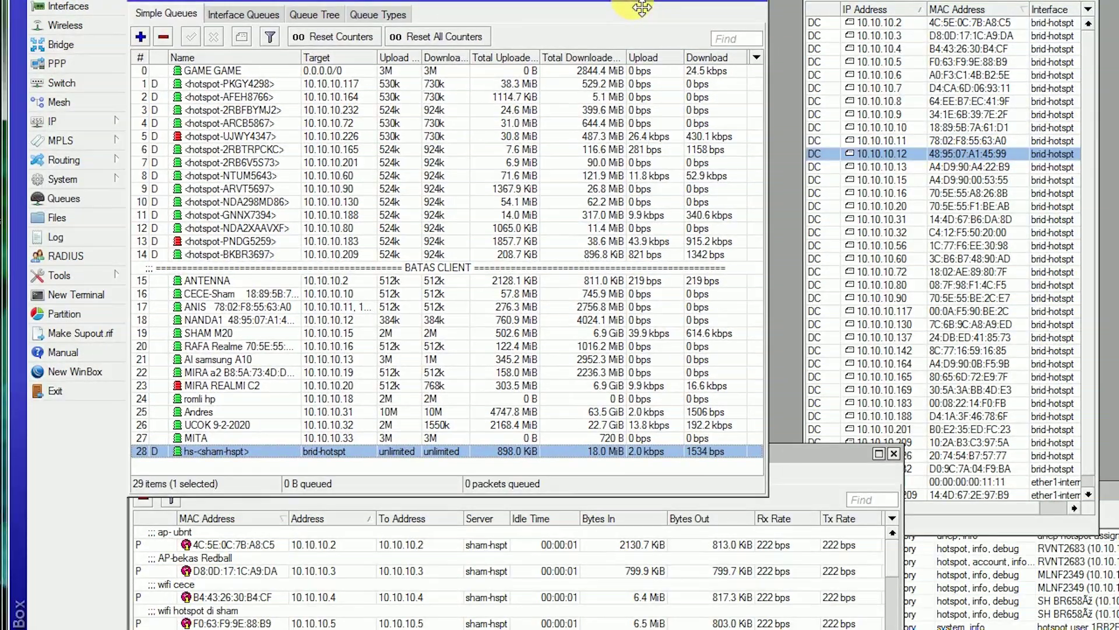
{"action": "left_click_drag", "start_coordinate": [774, 247], "coordinate": [765, 245]}
{"action": "left_click_drag", "start_coordinate": [681, 2], "coordinate": [686, 11]}
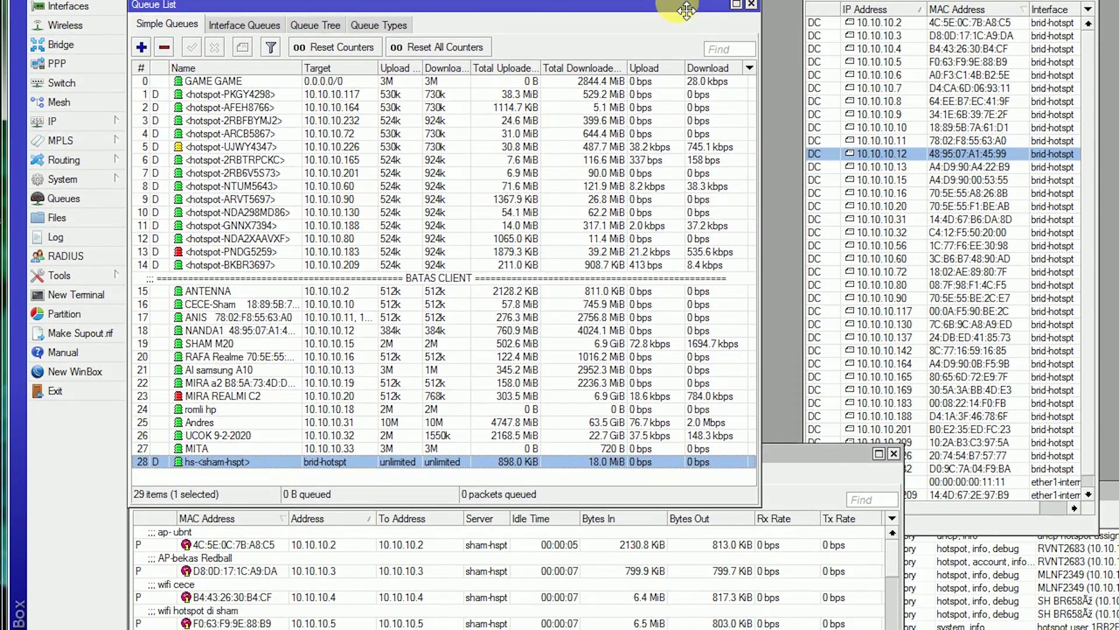